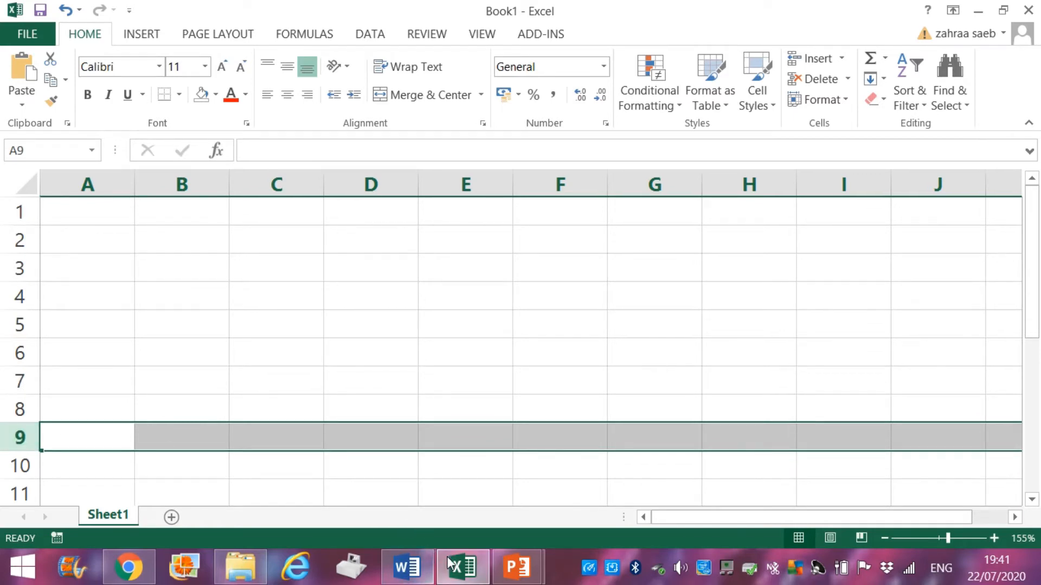
Step: Switch to the grade 3 exercise.pptx presentation in PowerPoint and display slide 4 about identifying columns
mouse_move(518, 567)
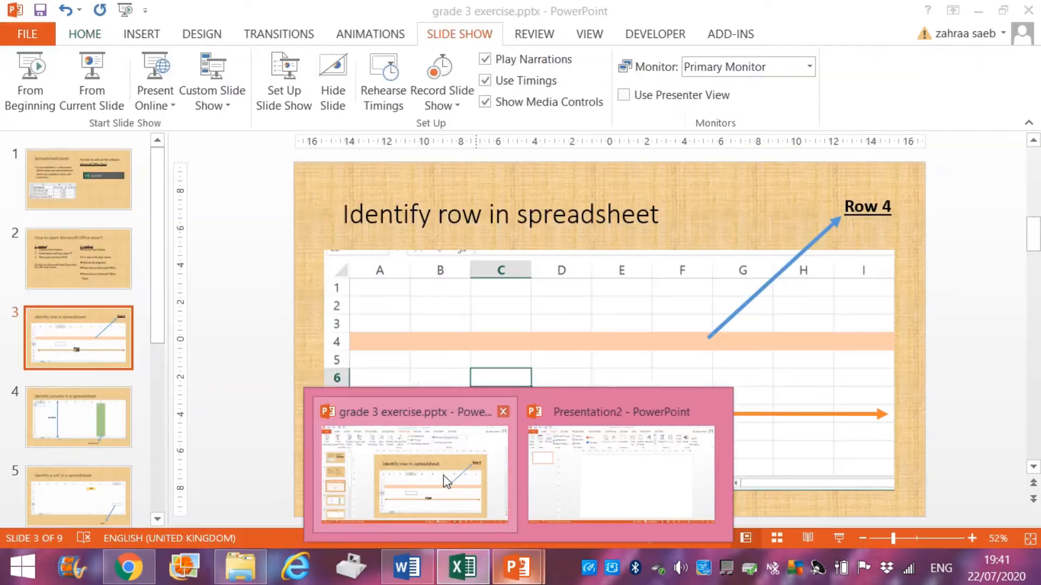
left_click(477, 496)
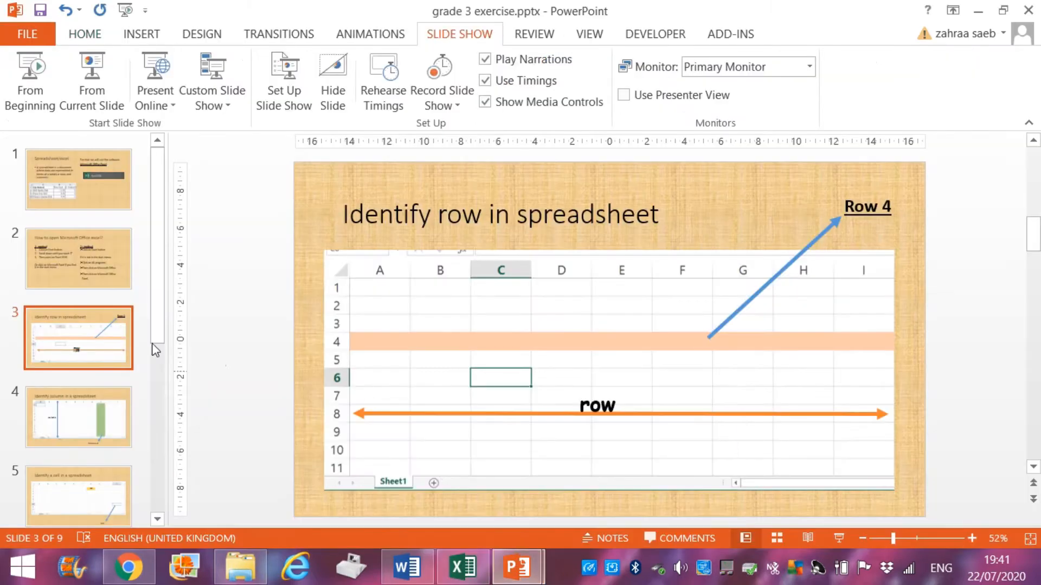
left_click(65, 412)
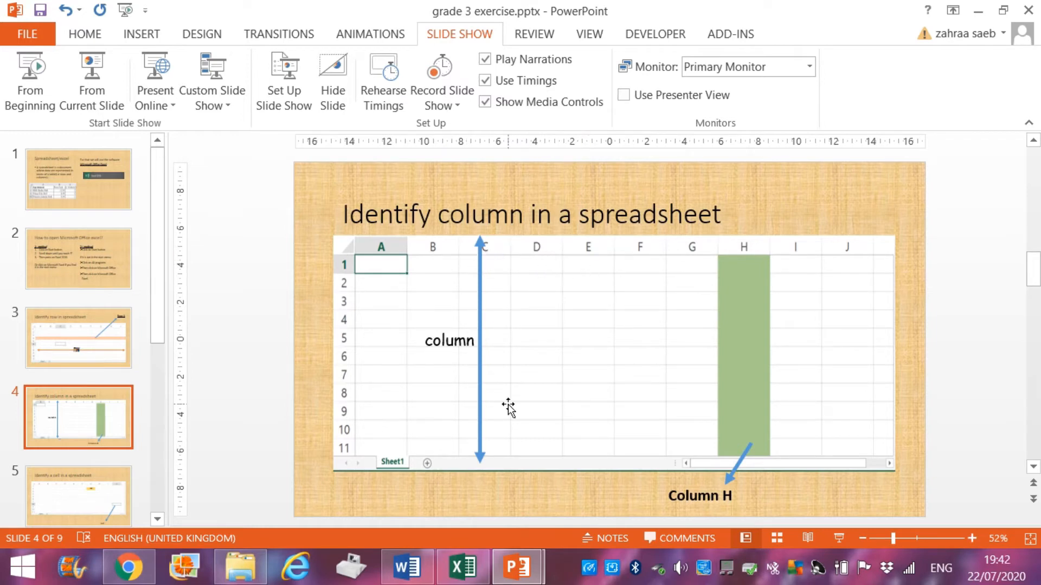
Step: Switch to the Book1 workbook in Excel and select whole columns A through F one after another
mouse_move(463, 567)
left_click(411, 534)
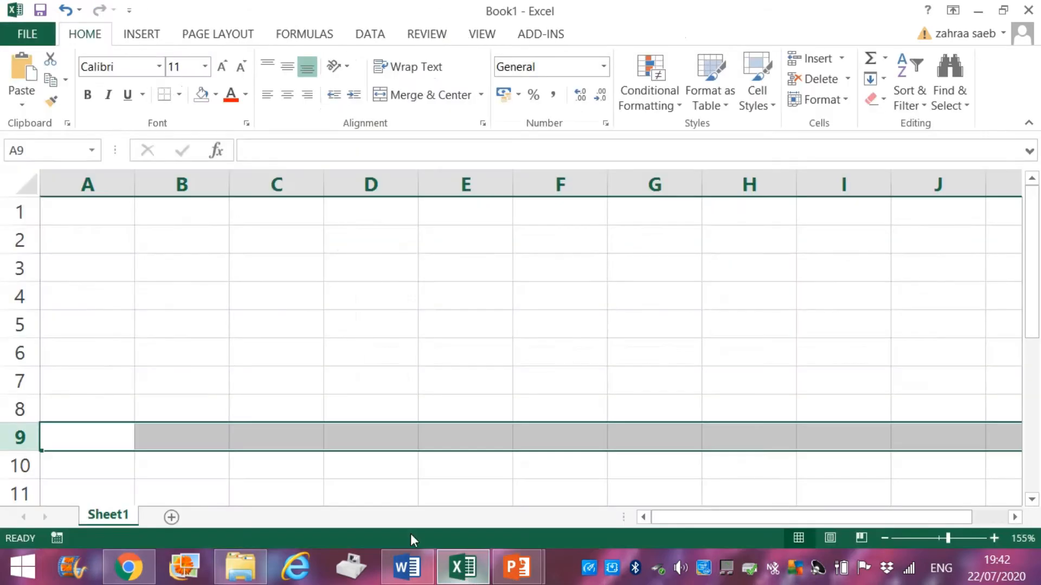
left_click(106, 178)
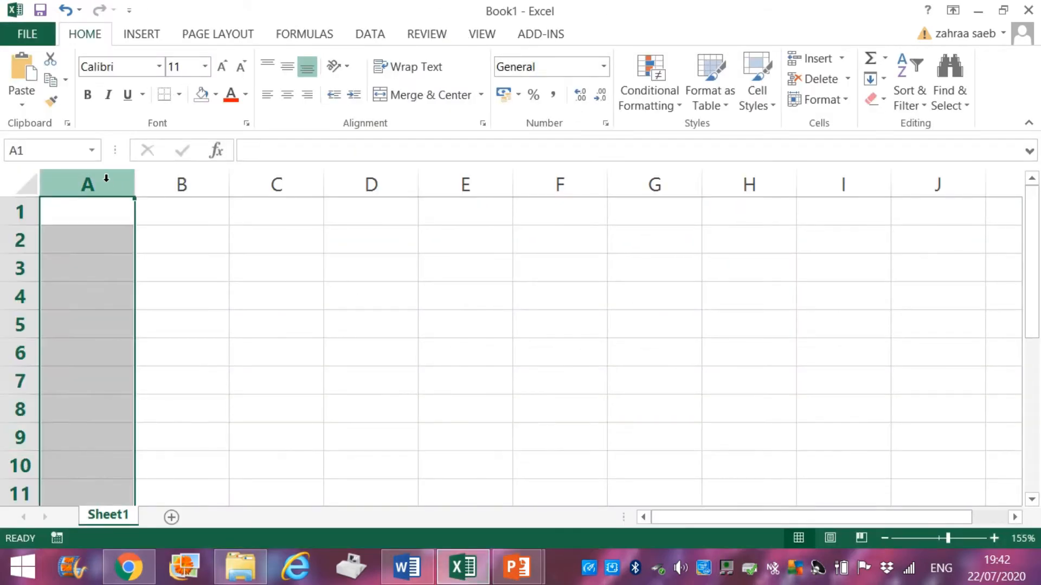
left_click(181, 186)
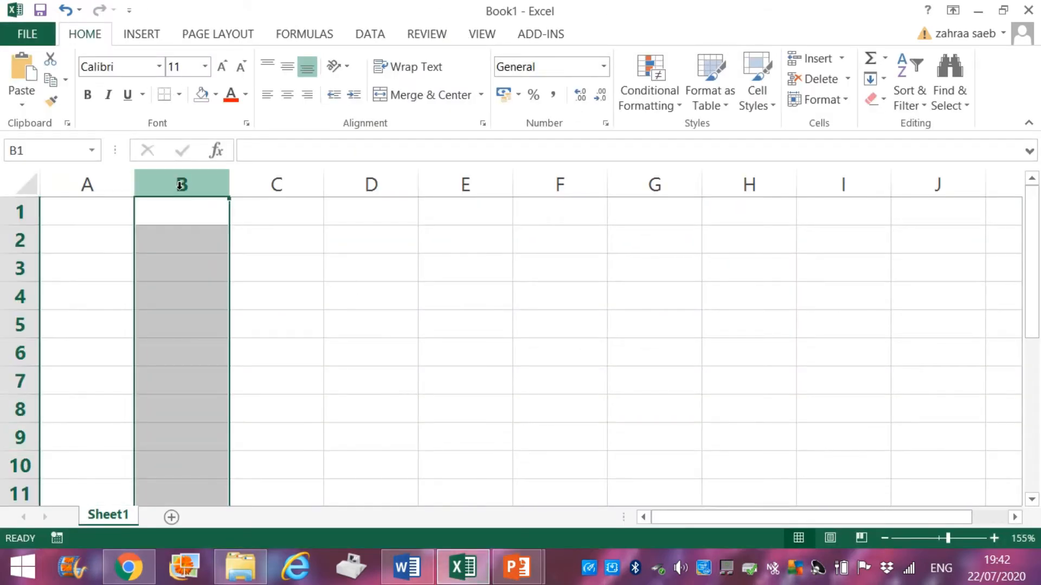
left_click(303, 188)
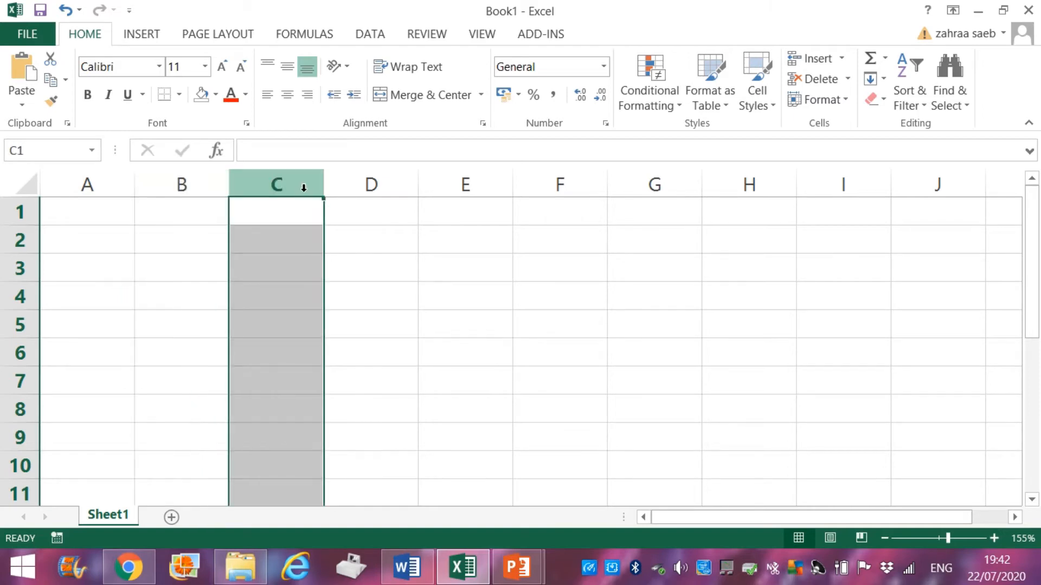
left_click(400, 185)
left_click(481, 185)
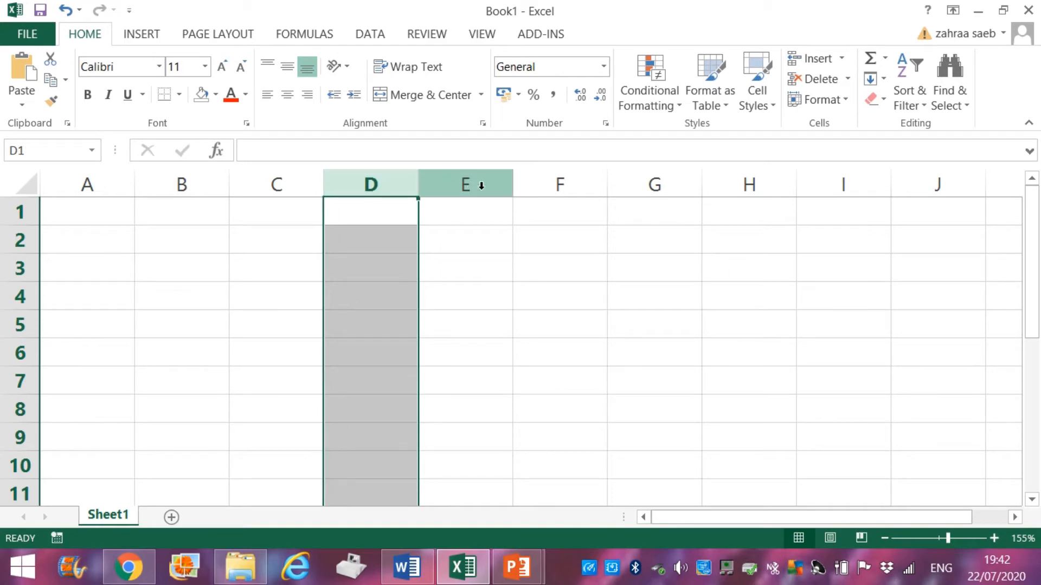
left_click(577, 183)
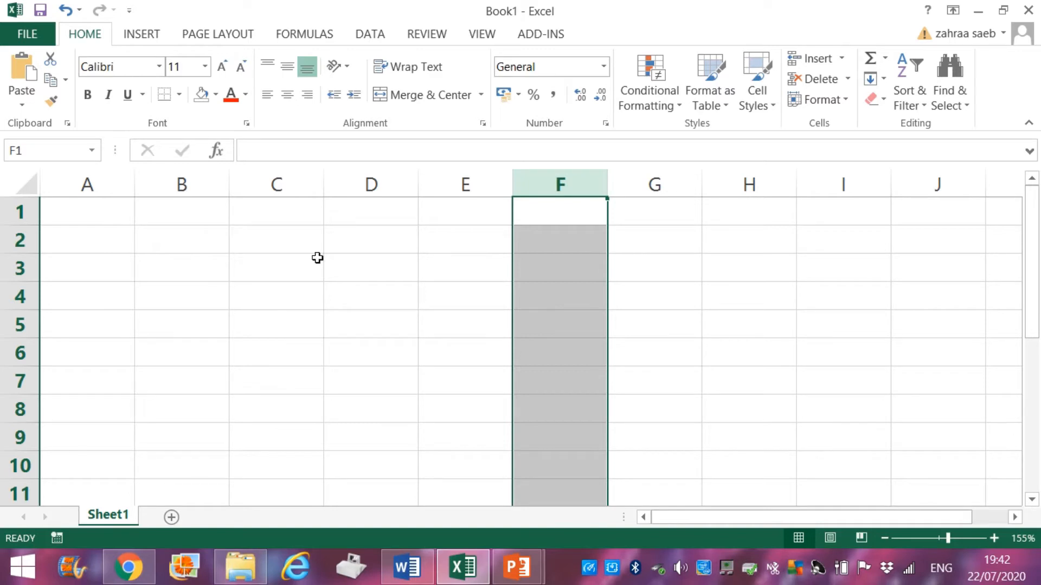
Step: Select whole rows 5, 4 and 3 one after another in the sheet
left_click(12, 318)
left_click(11, 297)
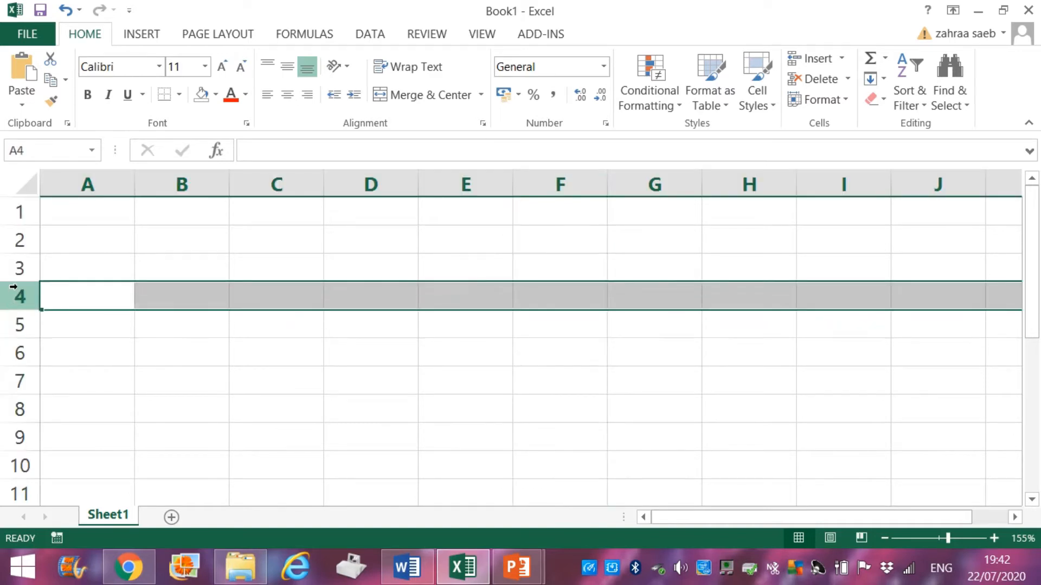
left_click(10, 271)
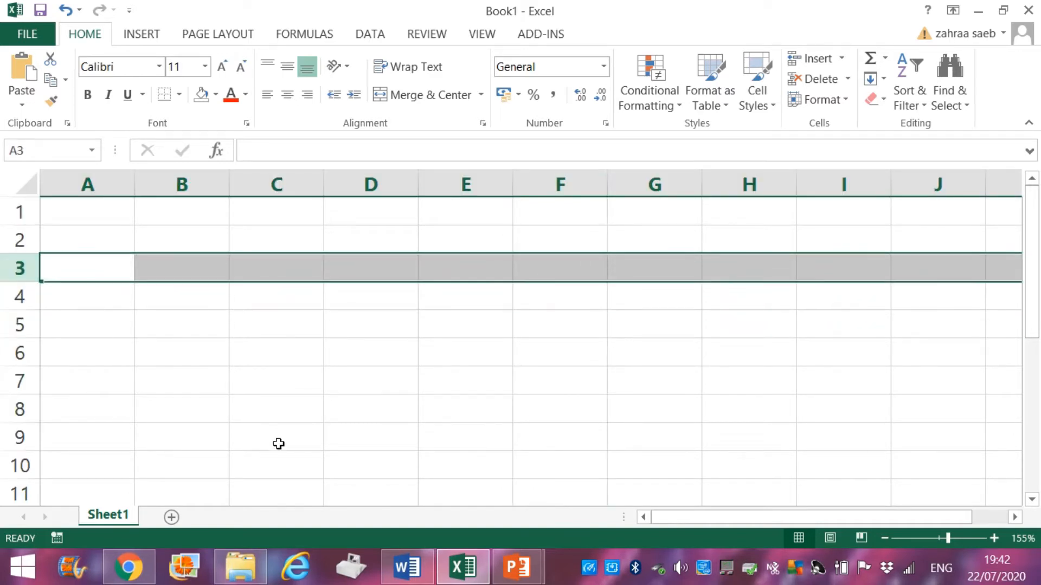
Step: Switch back to grade 3 exercise.pptx in PowerPoint and display slide 5 about identifying a cell
mouse_move(512, 571)
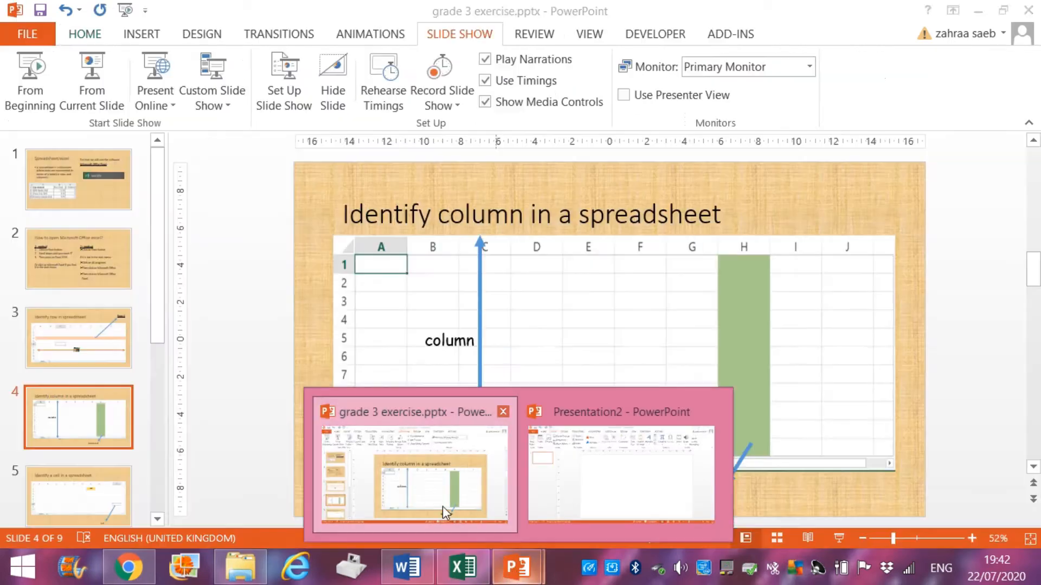
left_click(443, 506)
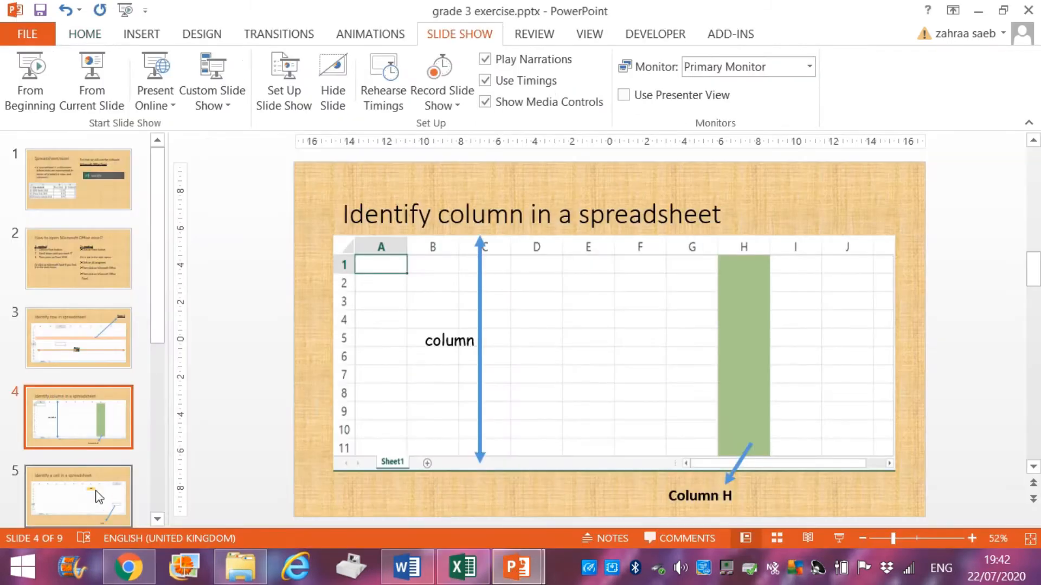
left_click(93, 495)
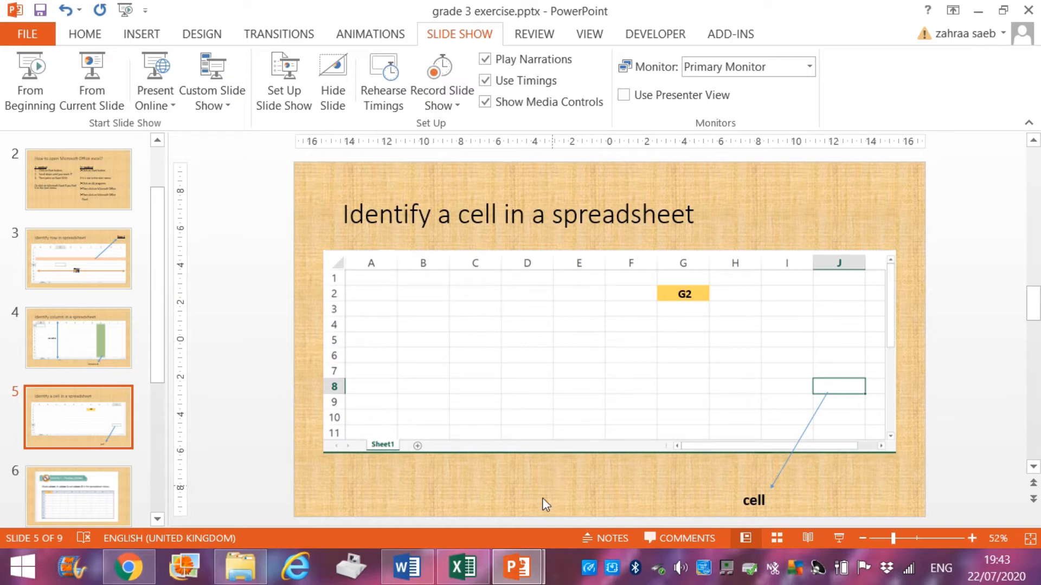
Step: Switch to Book1 in Excel and label cell B3 with its own reference, B3
left_click(467, 579)
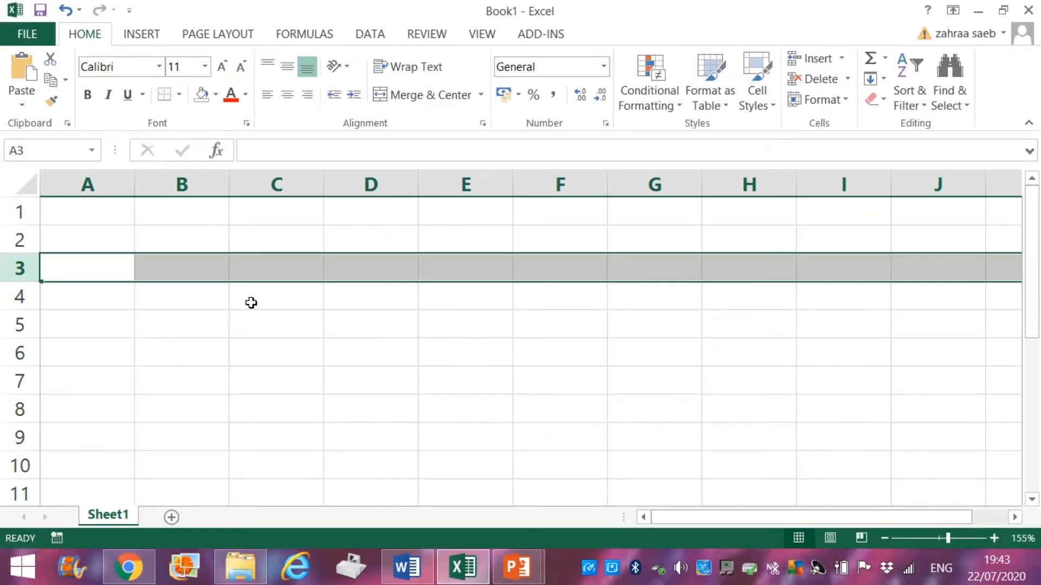
left_click(314, 328)
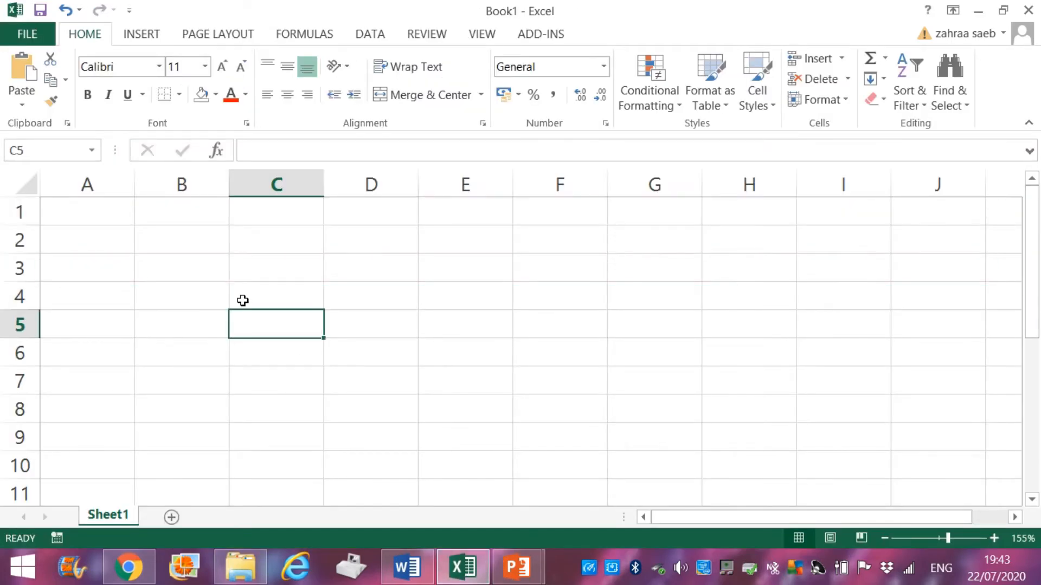
left_click(193, 263)
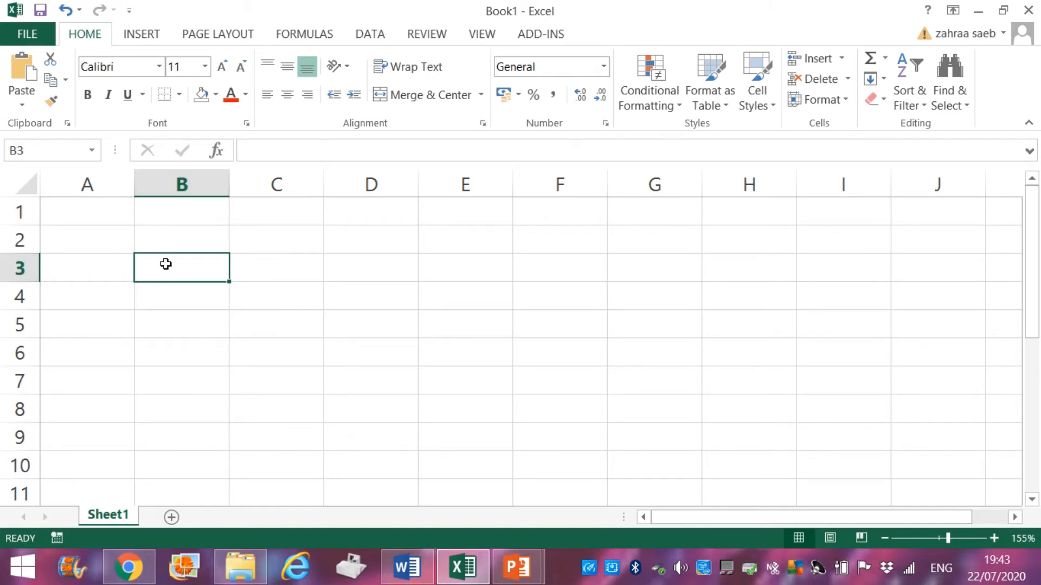
type("B")
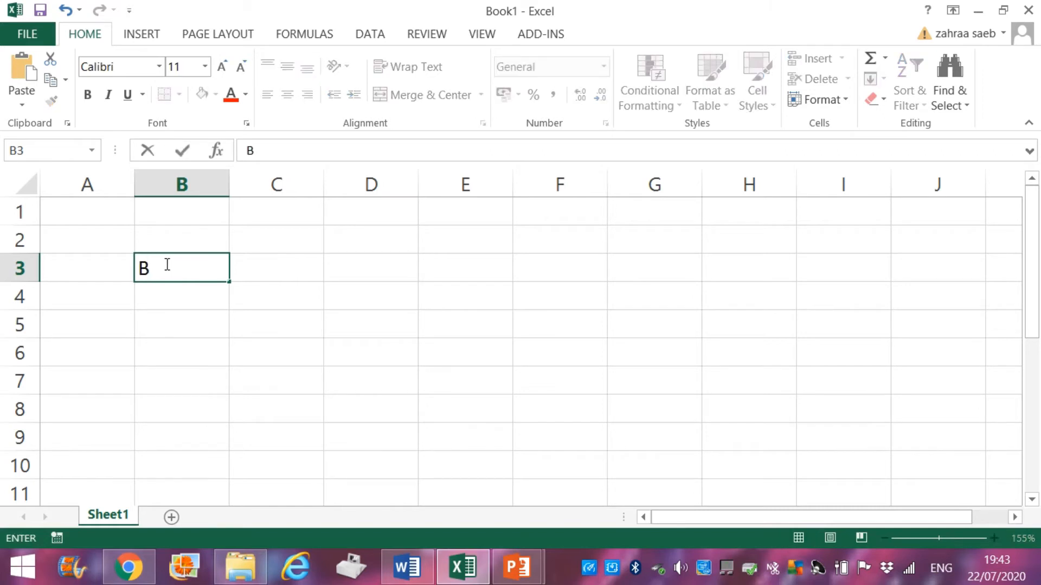
type("3")
Step: Label two more cells with their own references: E4 in cell E4 and I8 in cell I8
left_click(469, 292)
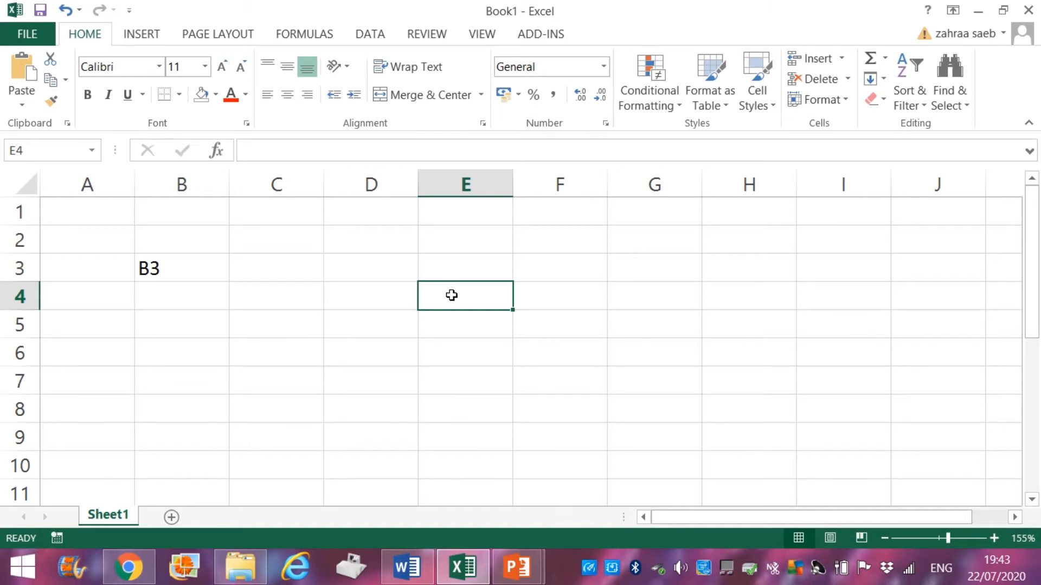
type("E4")
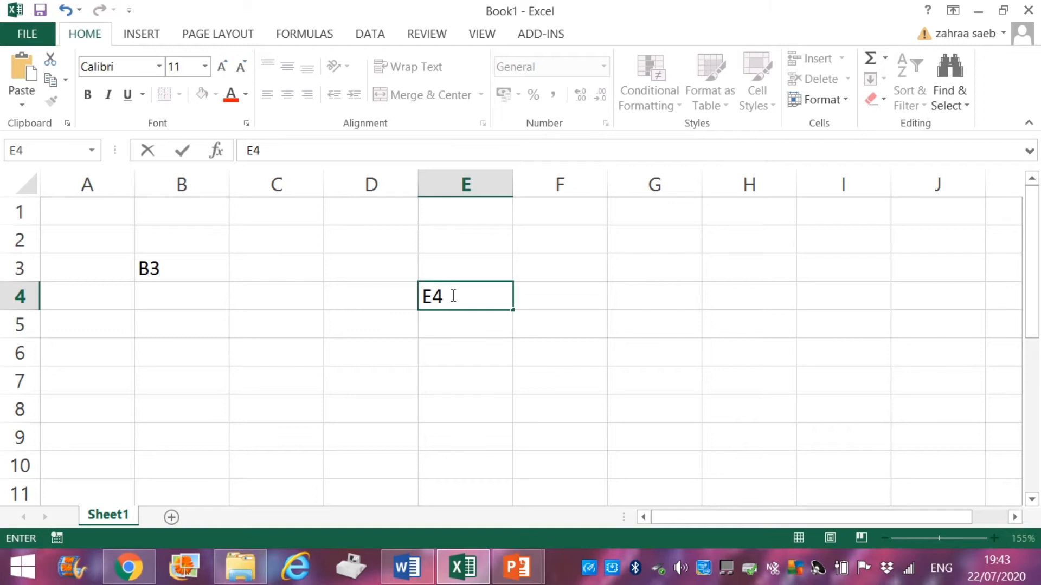
left_click(830, 402)
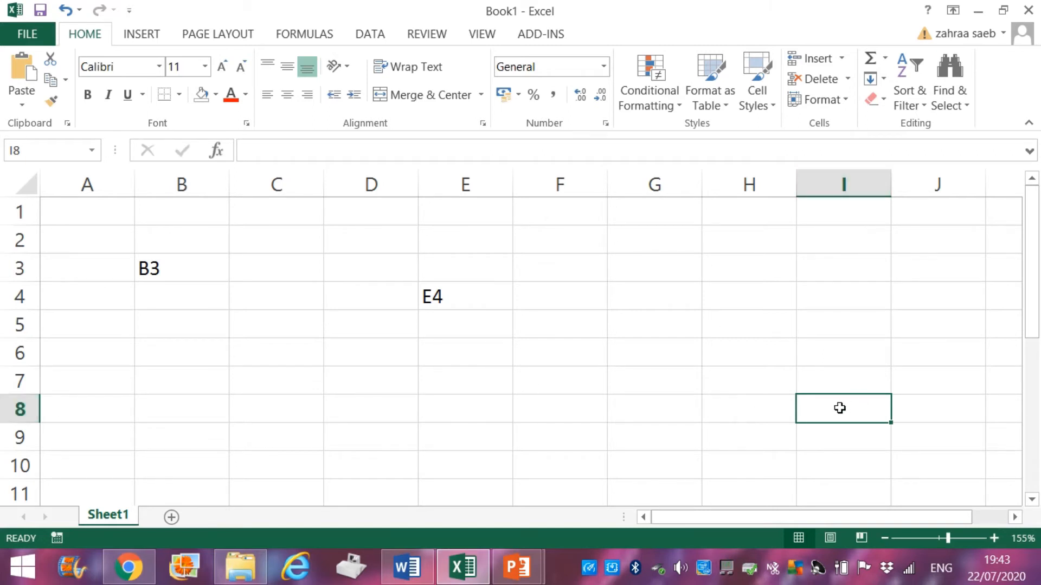
type("I")
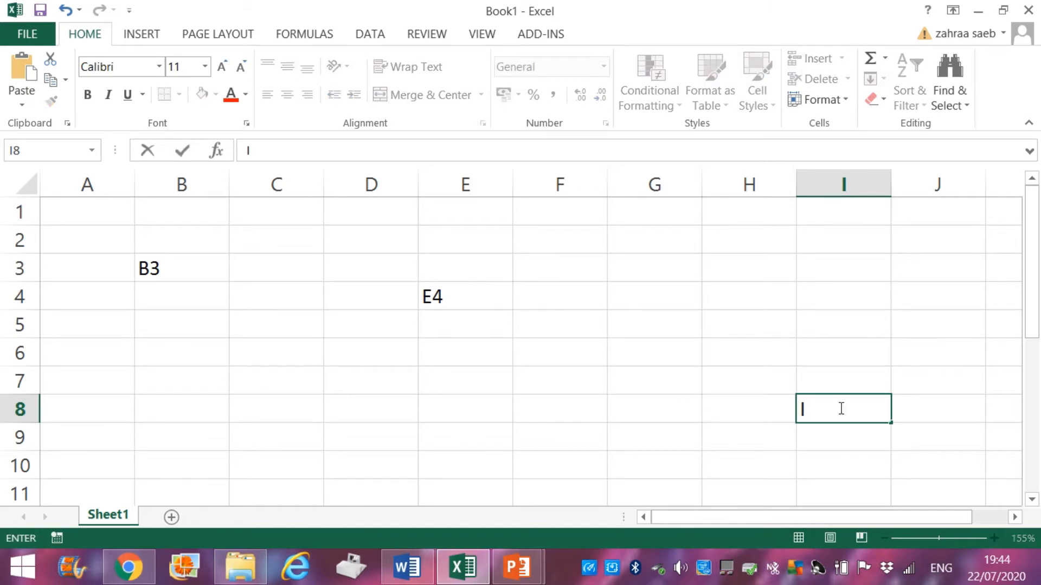
type("8")
left_click(671, 439)
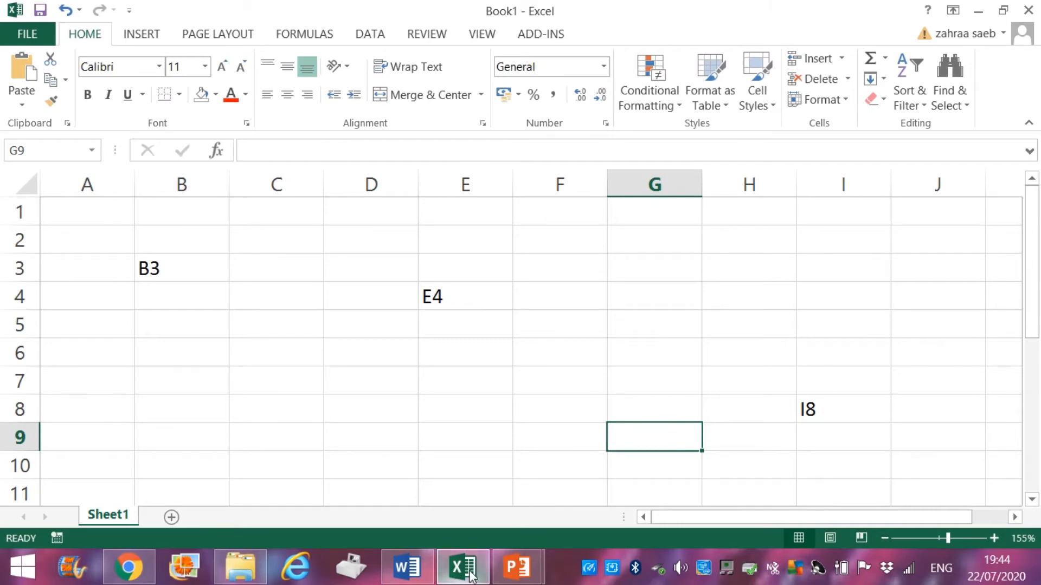
Step: Return to grade 3 exercise.pptx in PowerPoint and display slide 6 with Activity 1: Shading columns
mouse_move(503, 578)
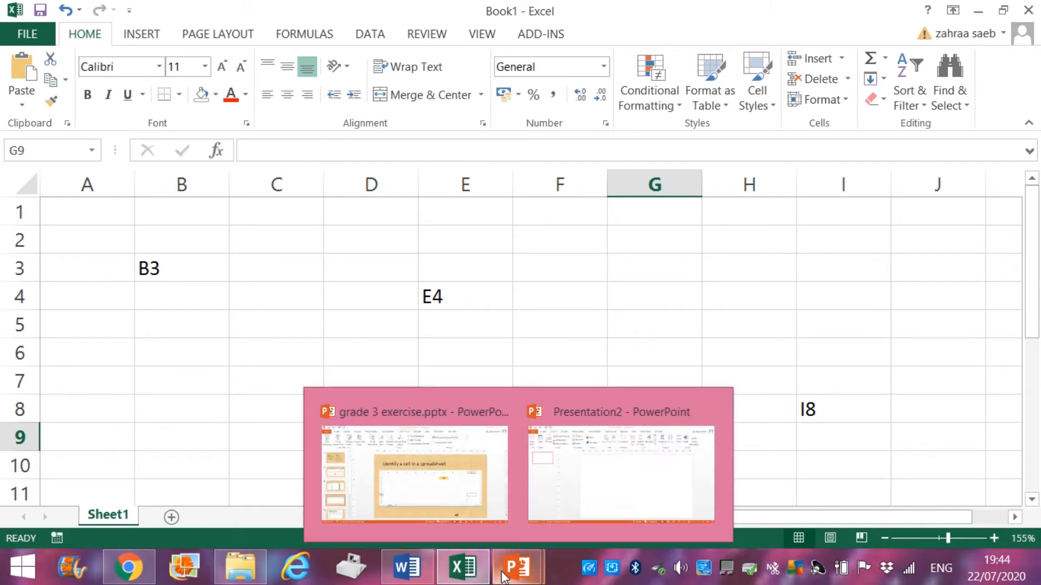
left_click(442, 488)
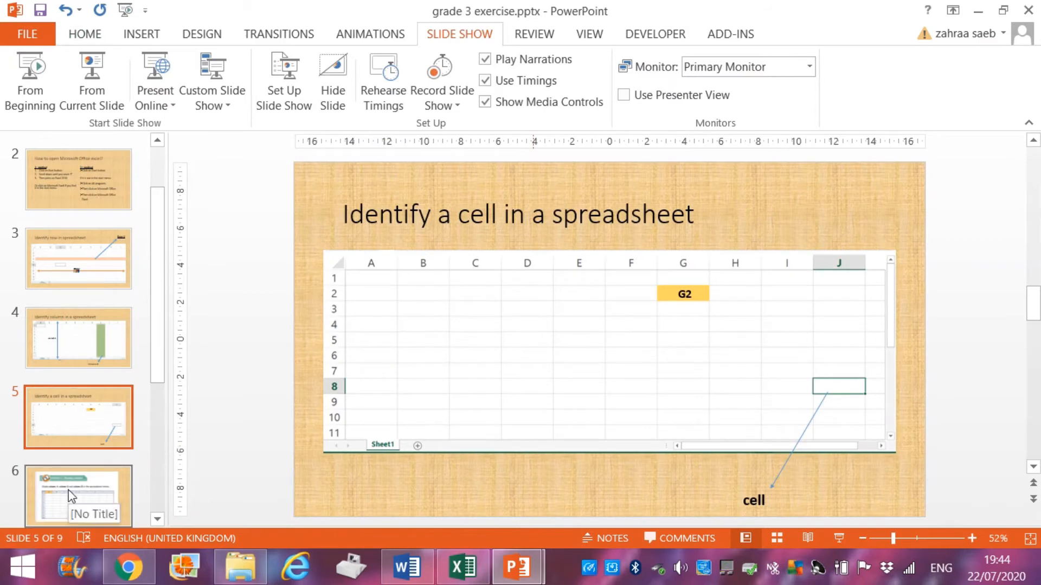
left_click(72, 496)
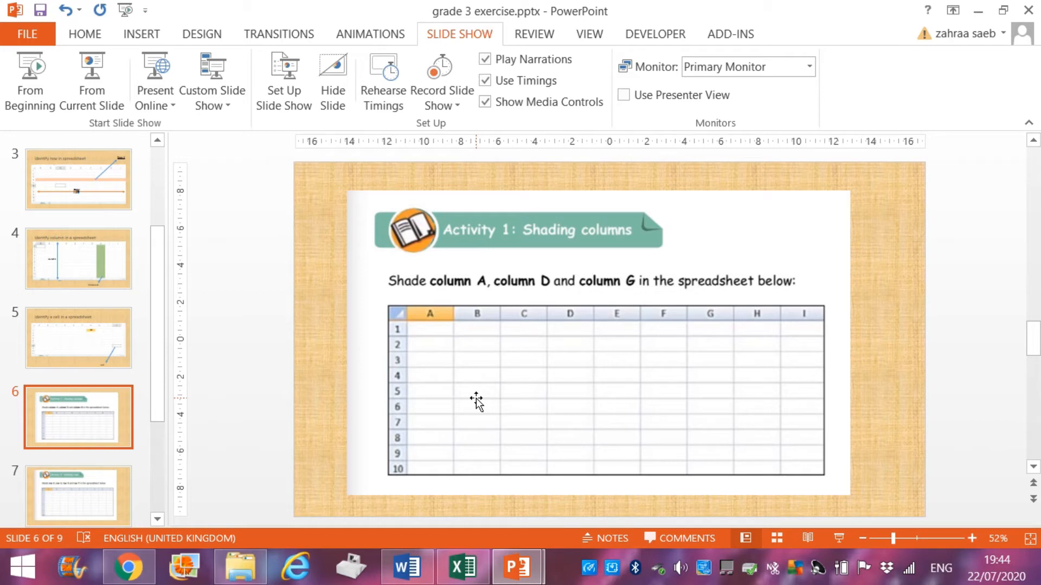
Step: Switch to Book1 in Excel and shade all of column A with a light orange theme fill color
mouse_move(495, 572)
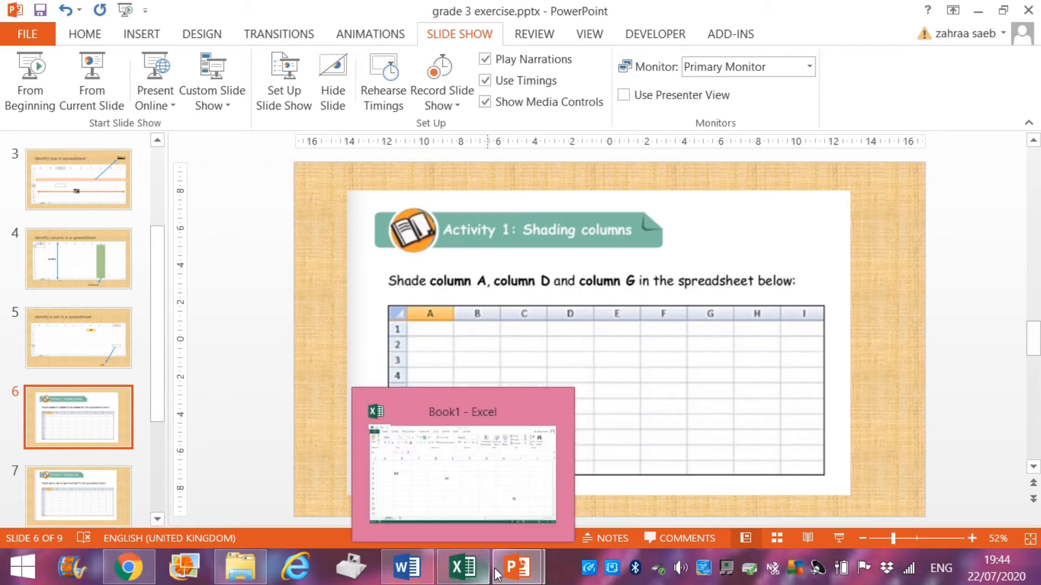
left_click(463, 568)
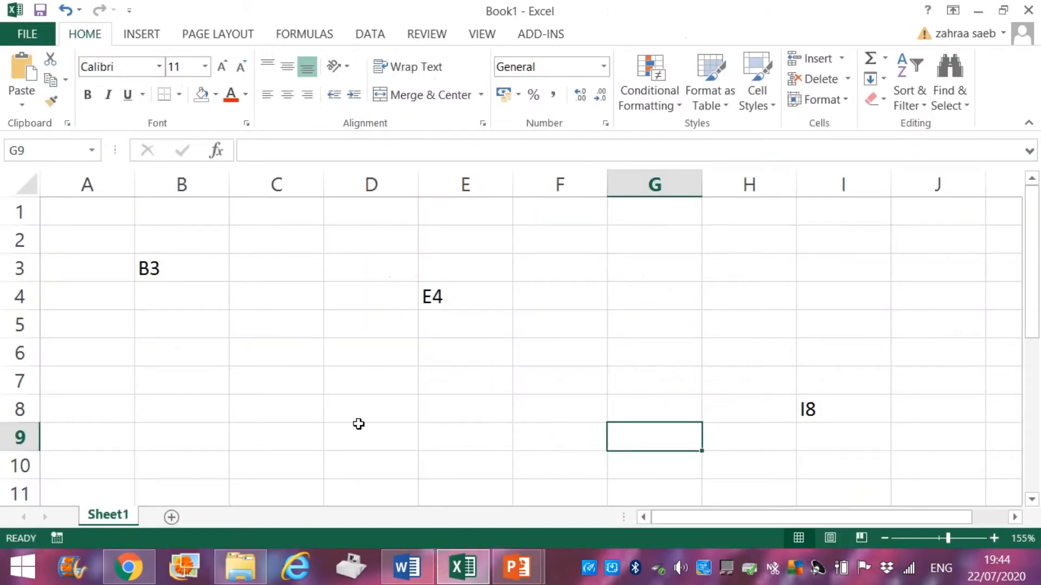
left_click(103, 185)
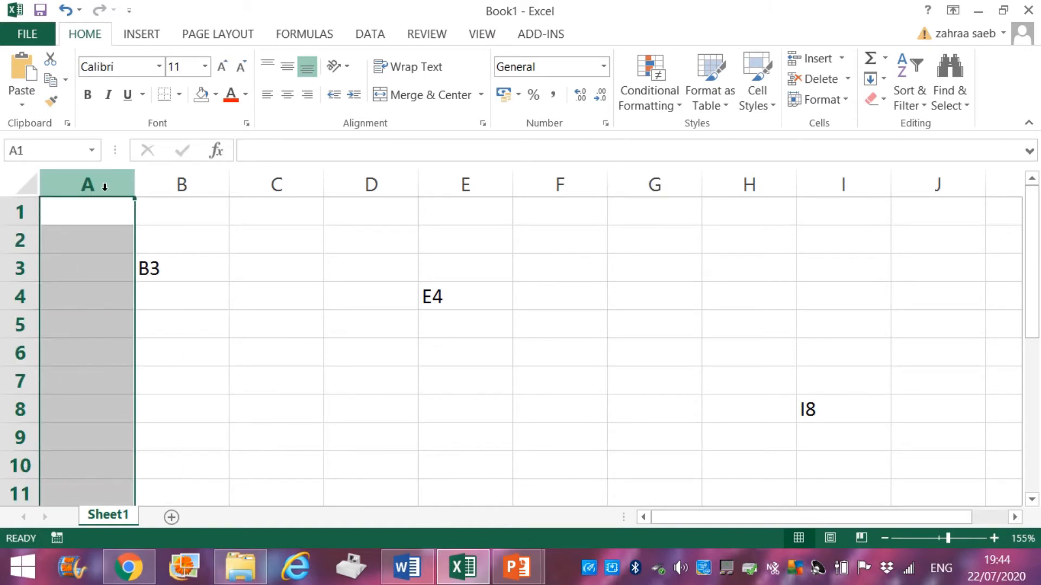
left_click(234, 97)
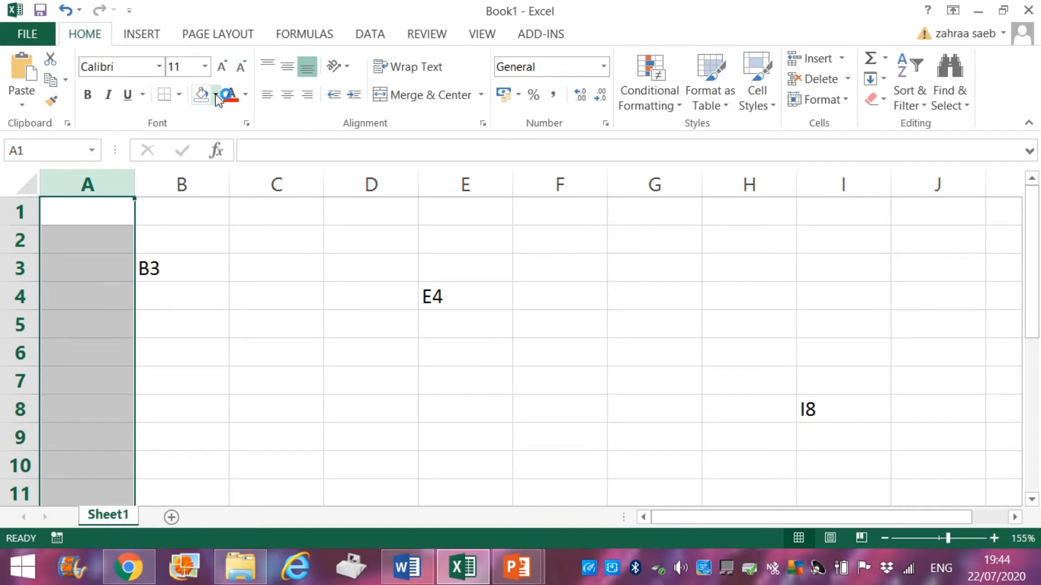
left_click(215, 95)
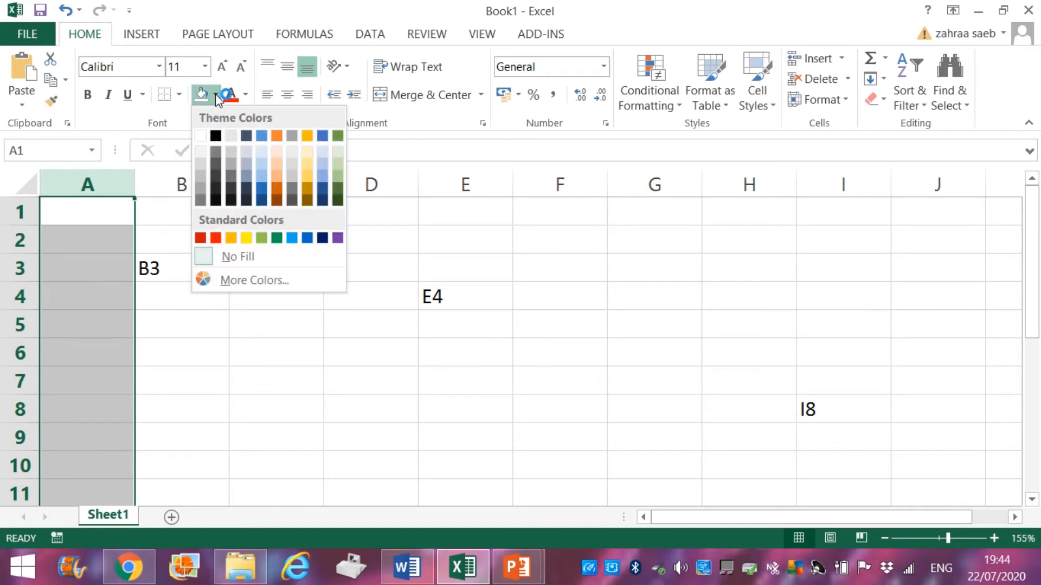
left_click(278, 168)
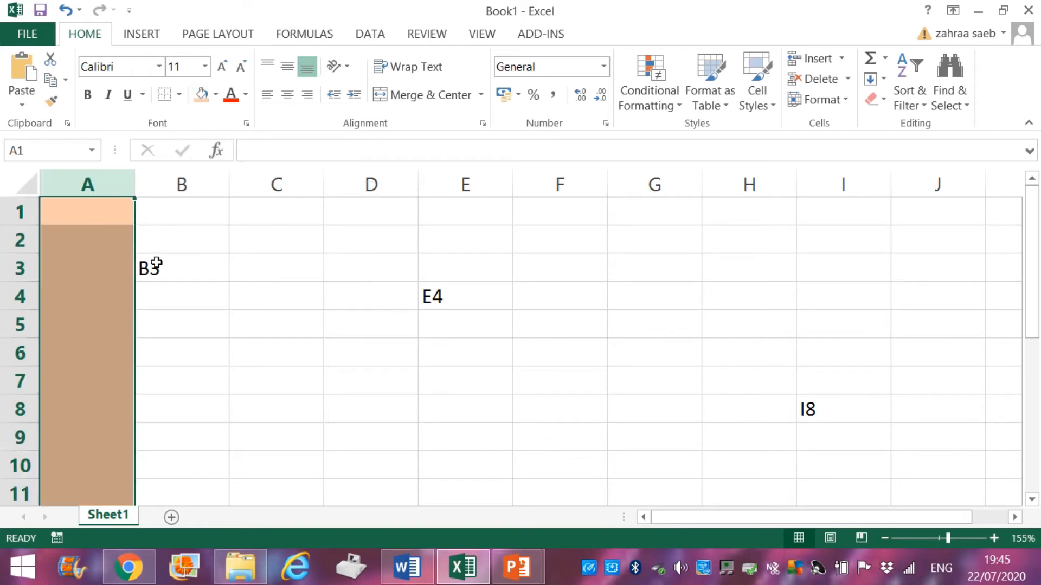
Step: Clear the cell reference labels from the range B3:I8
left_click_drag(154, 263, 809, 423)
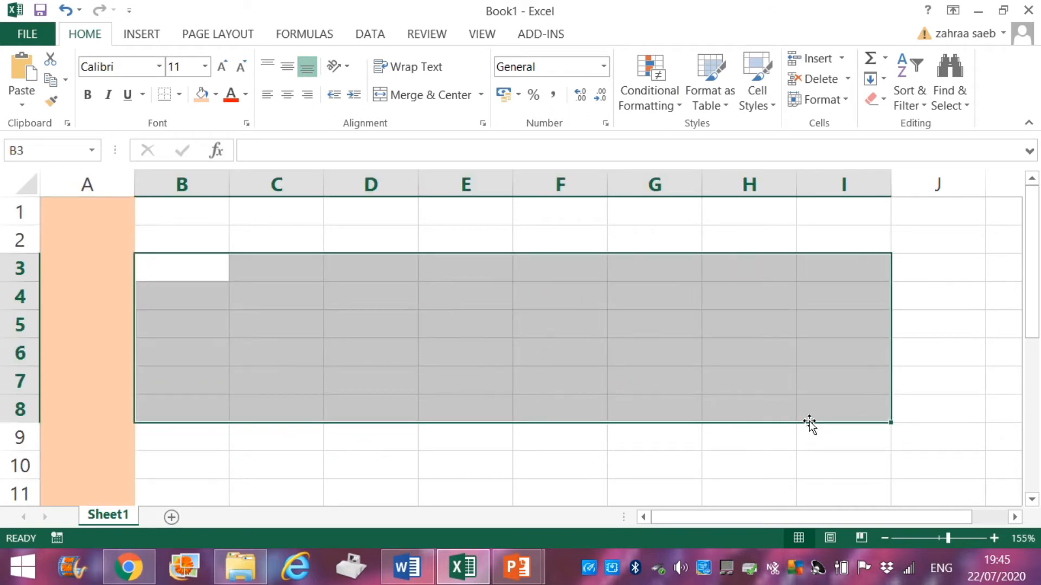
left_click(304, 218)
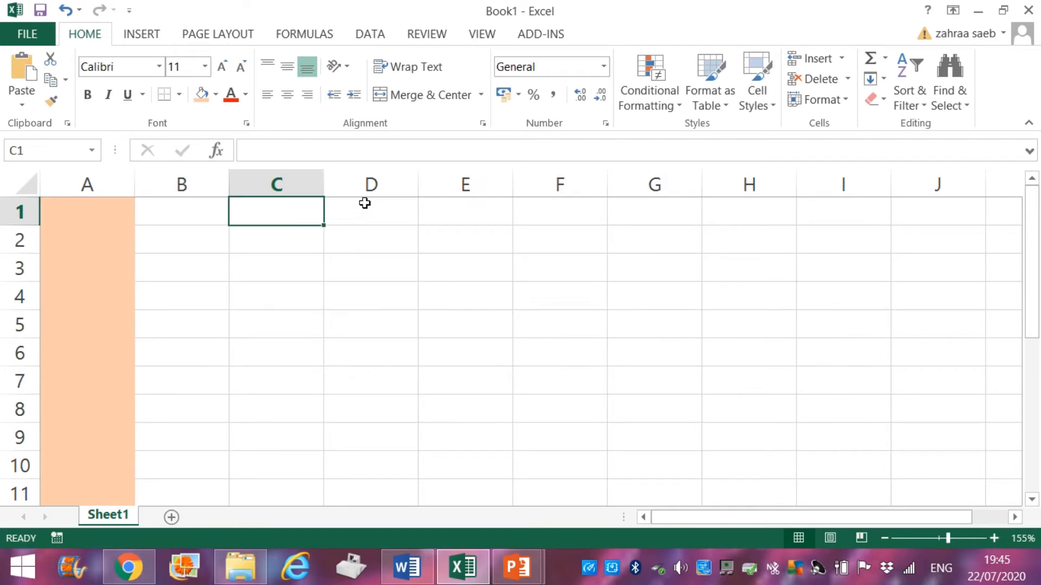
Step: Shade all of column D and column G with the same light orange fill as column A, and check the three shaded columns
left_click(376, 184)
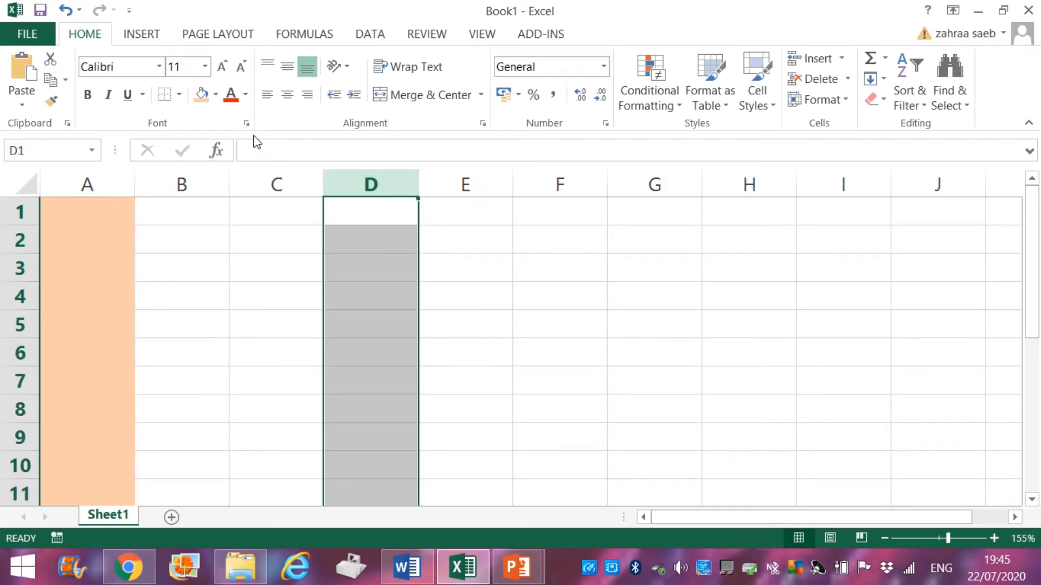
left_click(201, 98)
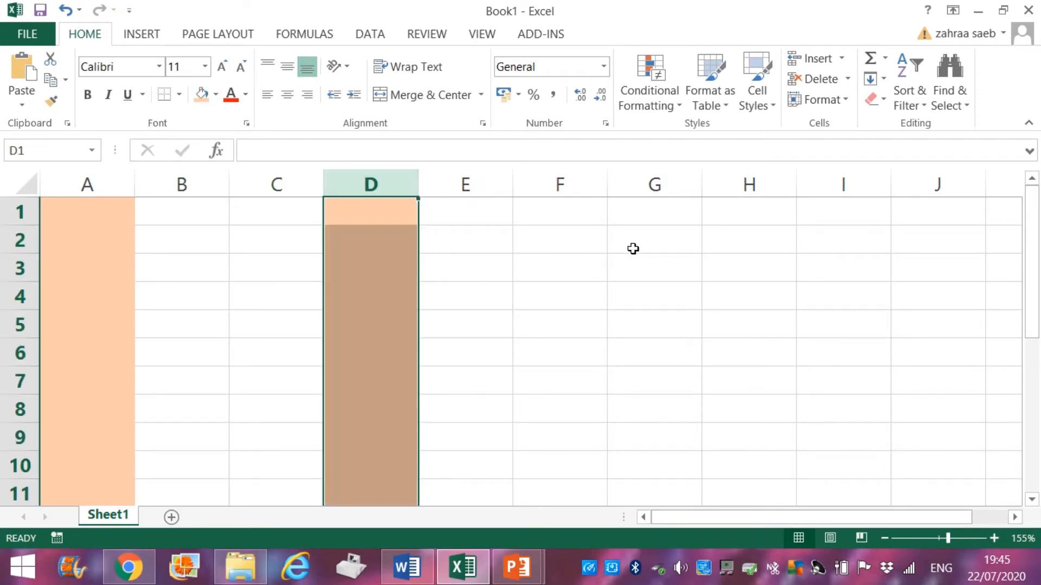
left_click(665, 189)
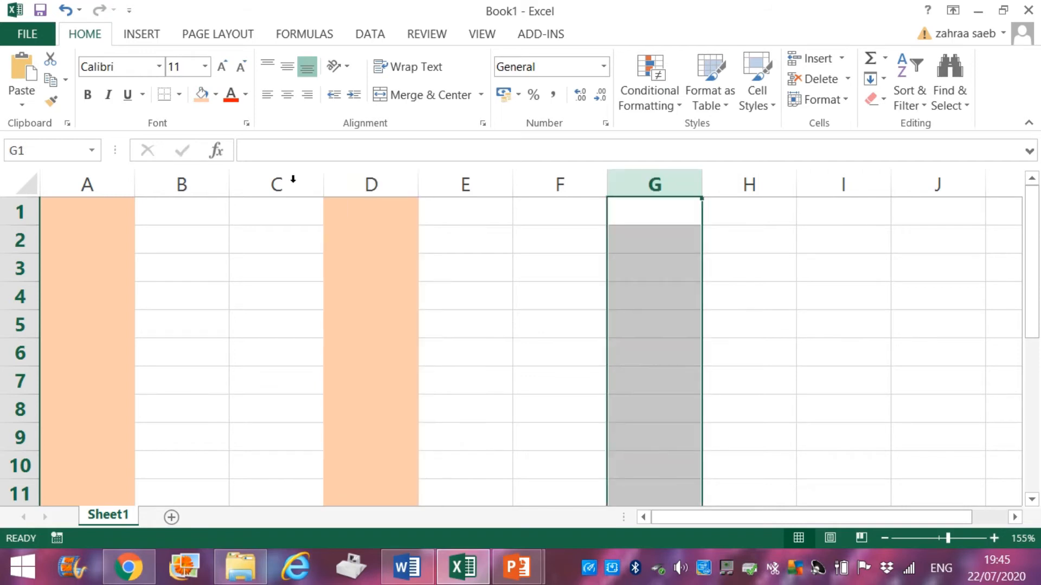
left_click(202, 98)
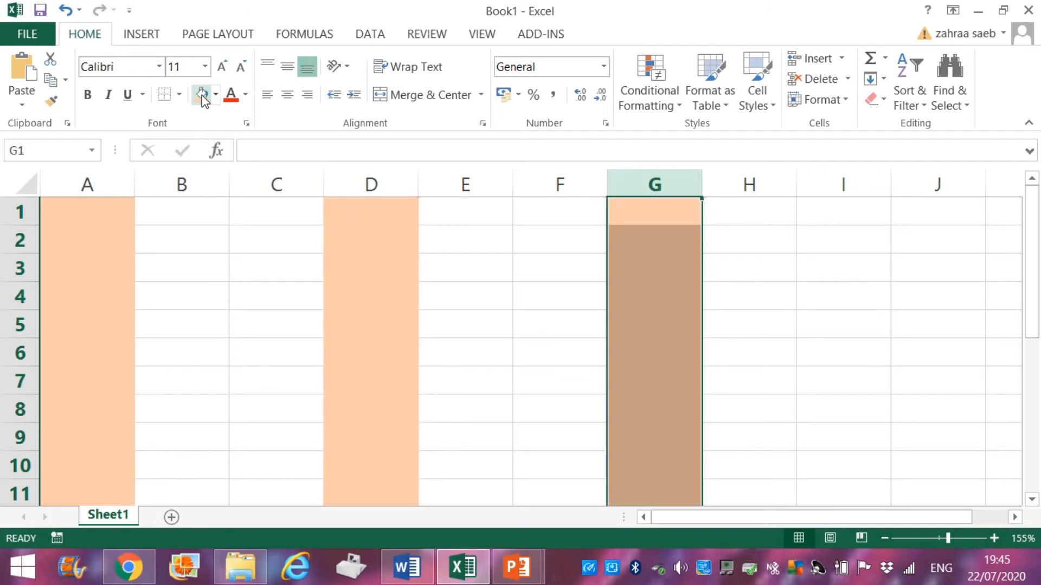
left_click(518, 291)
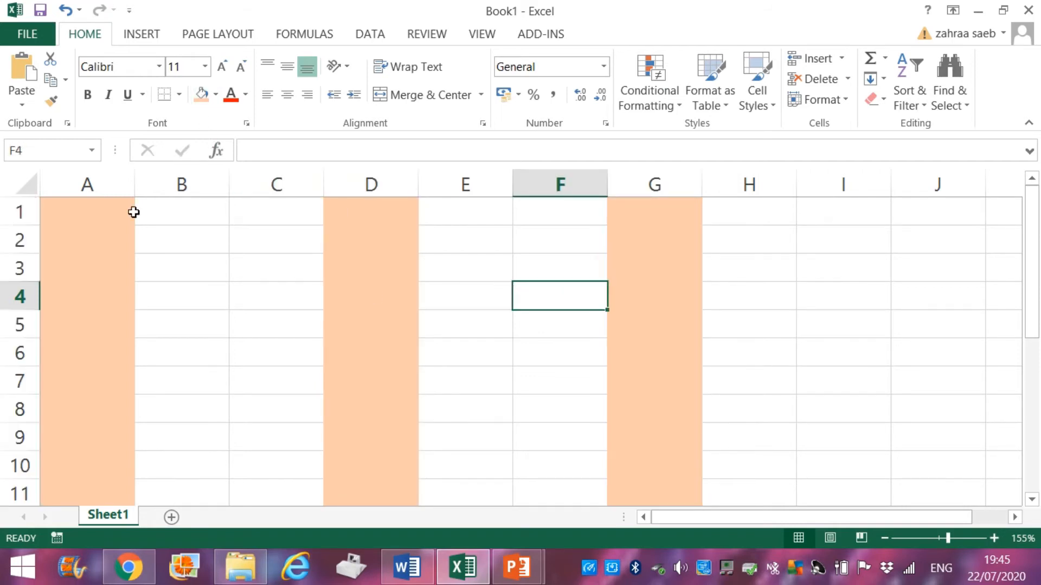
left_click(112, 187)
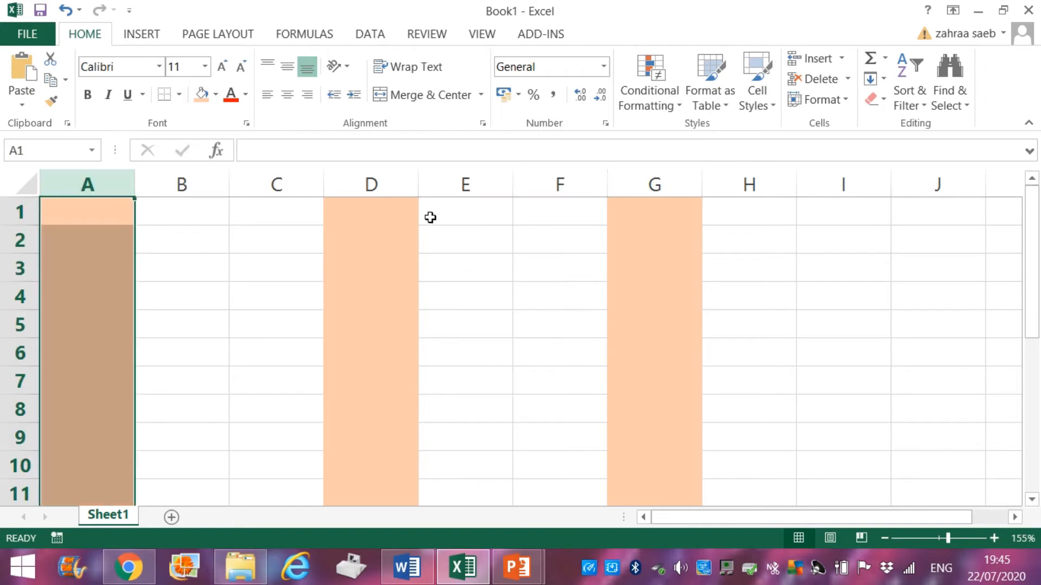
left_click(384, 182)
left_click(653, 181)
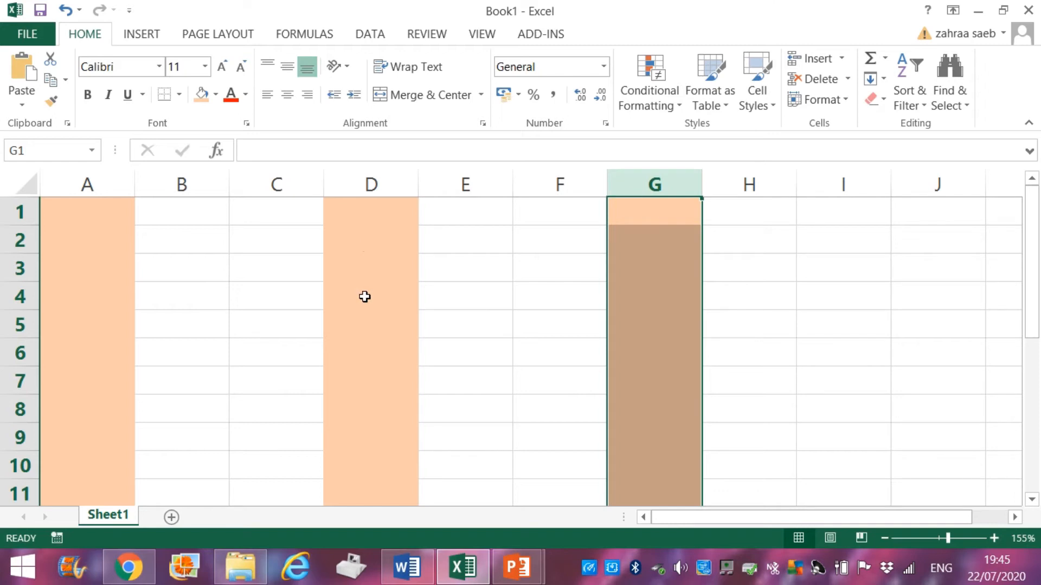
Step: Display slide 7 with Activity 2: Shading rows in PowerPoint's grade 3 exercise.pptx, and return to Book1 in Excel
mouse_move(466, 566)
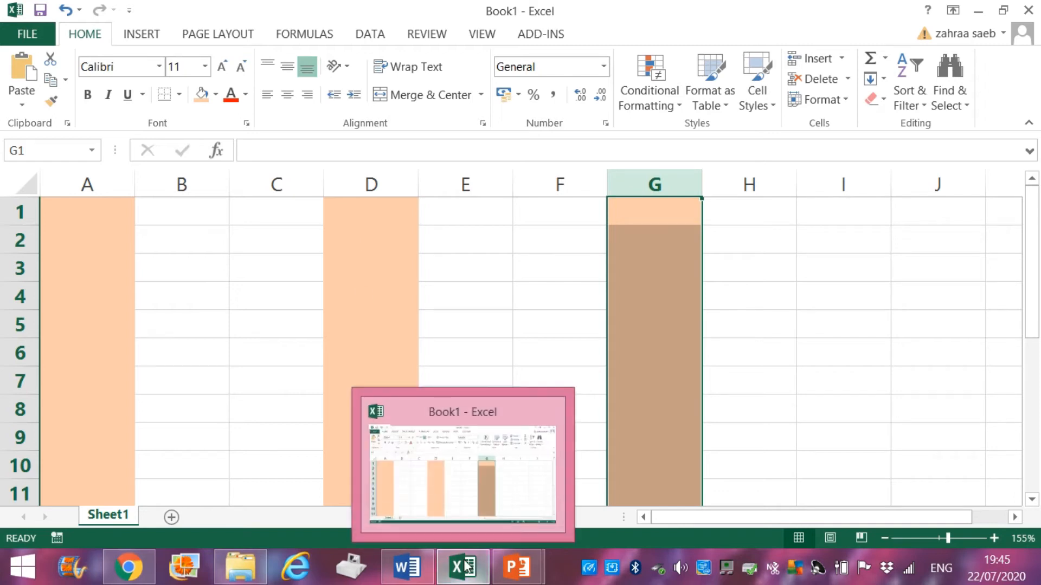
mouse_move(518, 566)
left_click(432, 490)
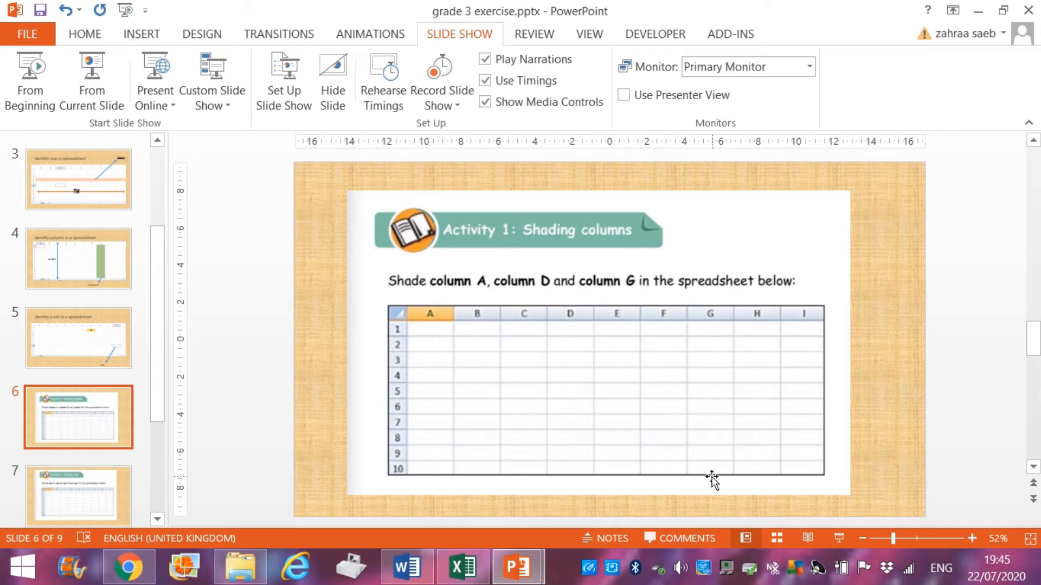
left_click(96, 483)
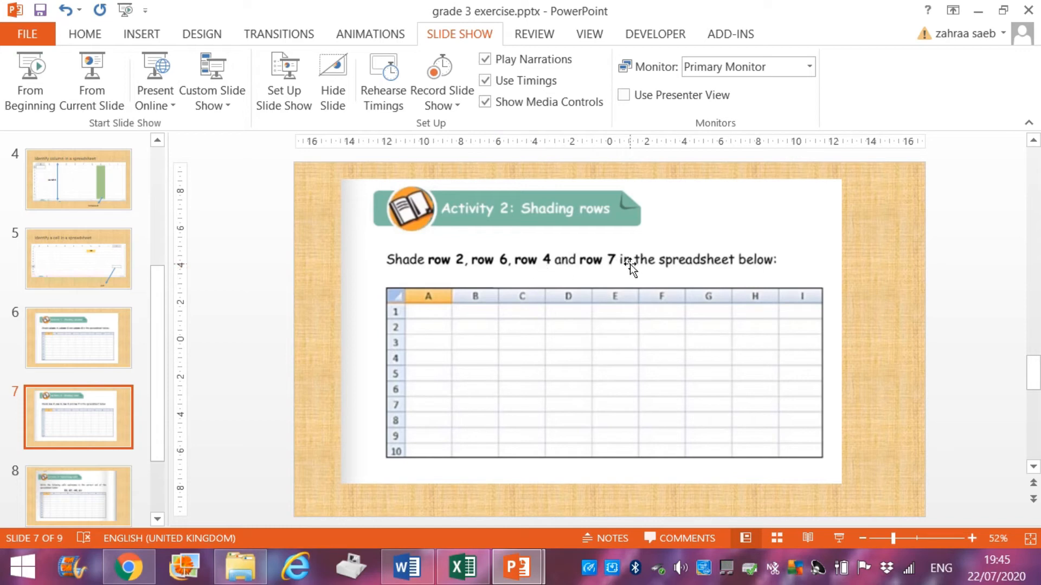
left_click(465, 569)
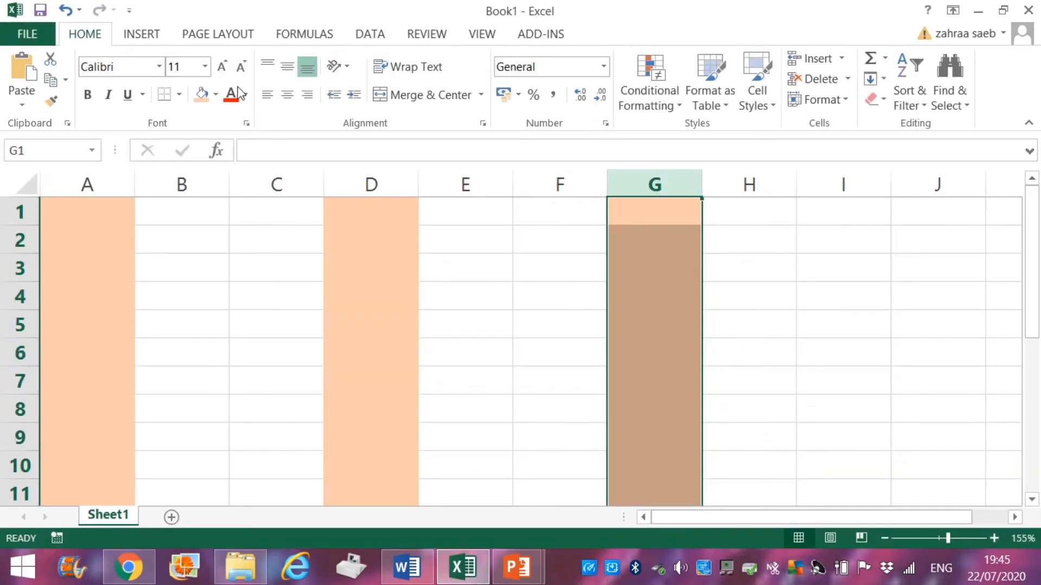
left_click(219, 101)
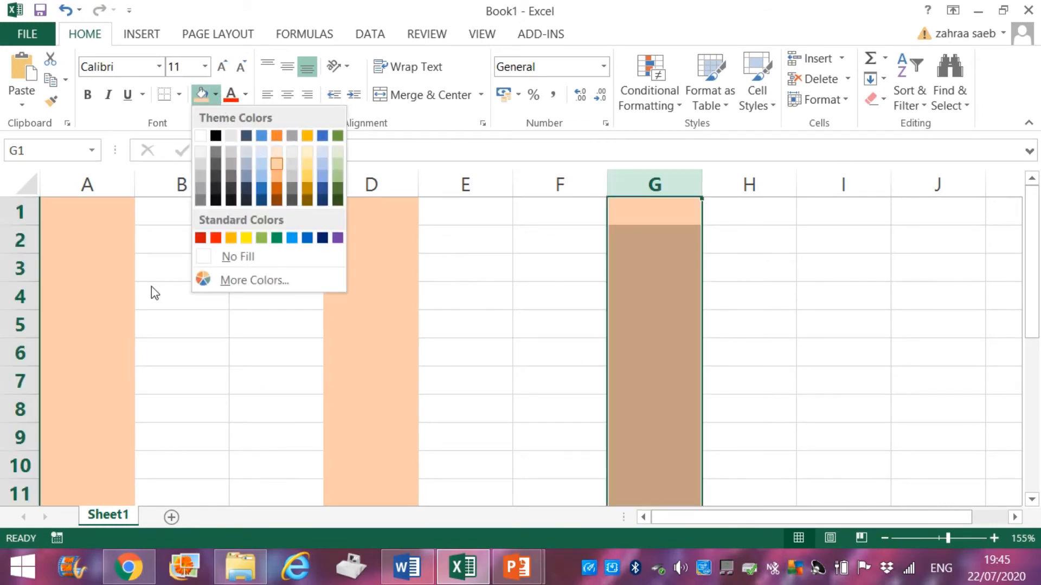
left_click(164, 301)
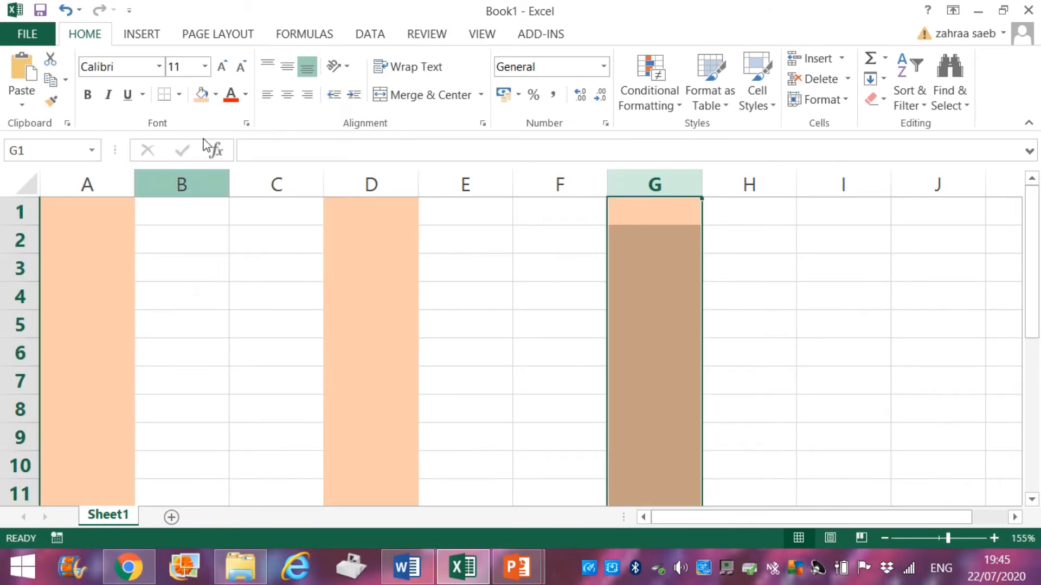
left_click(220, 96)
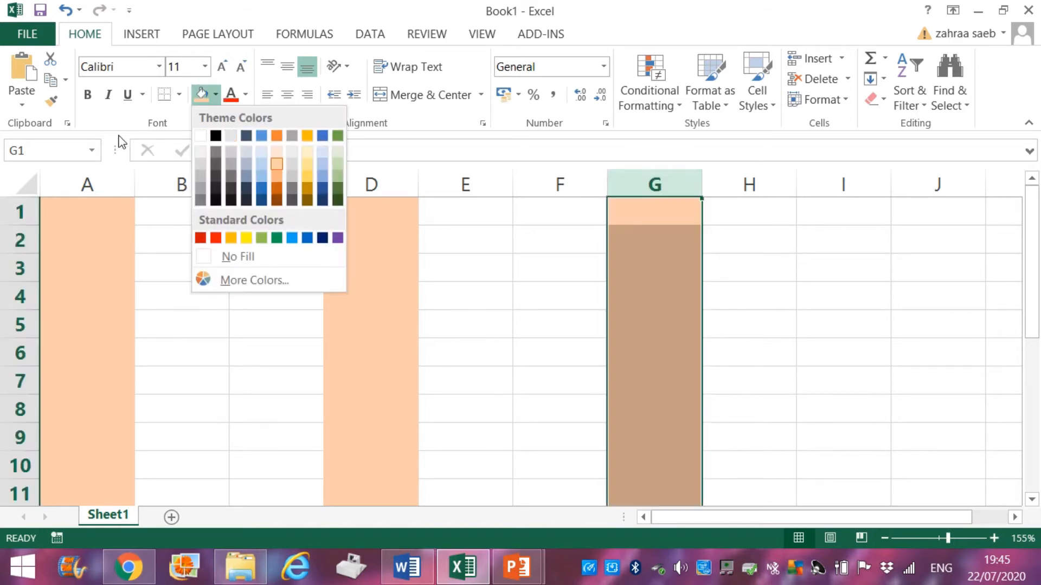
left_click(180, 300)
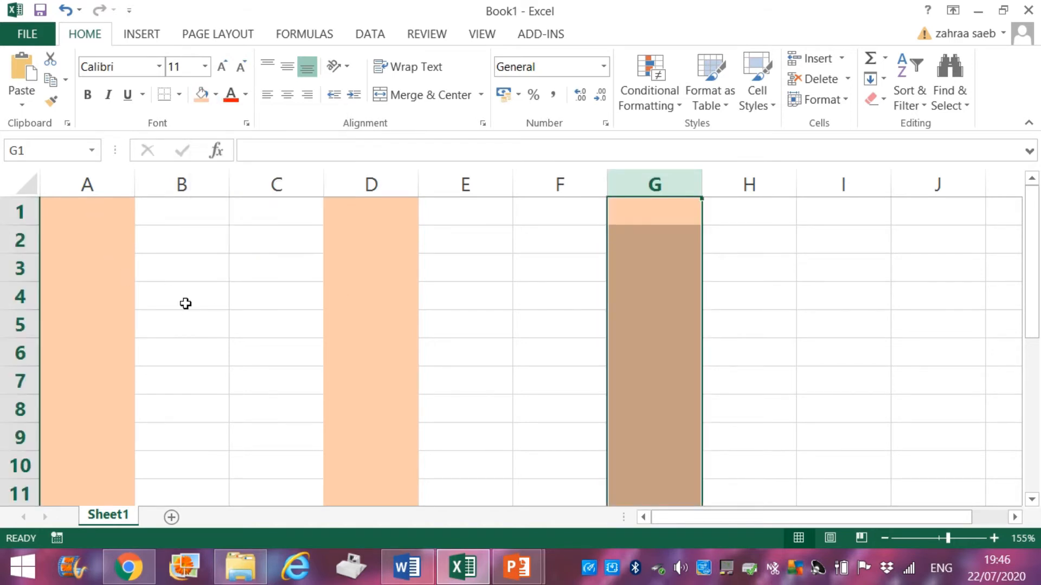
Step: Shade all of row 2 with the gold theme fill color
left_click(20, 241)
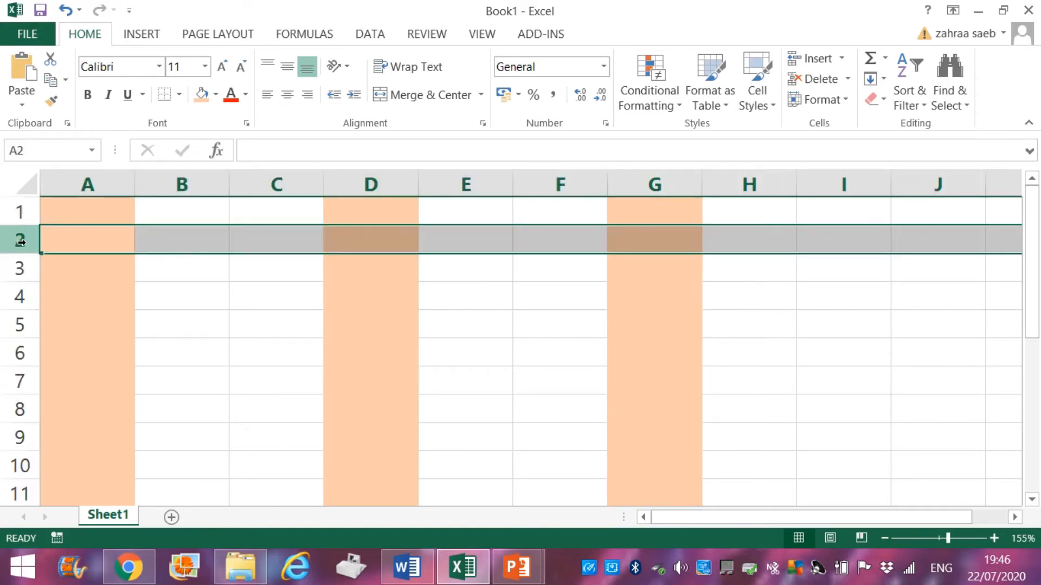
left_click(215, 95)
left_click(307, 136)
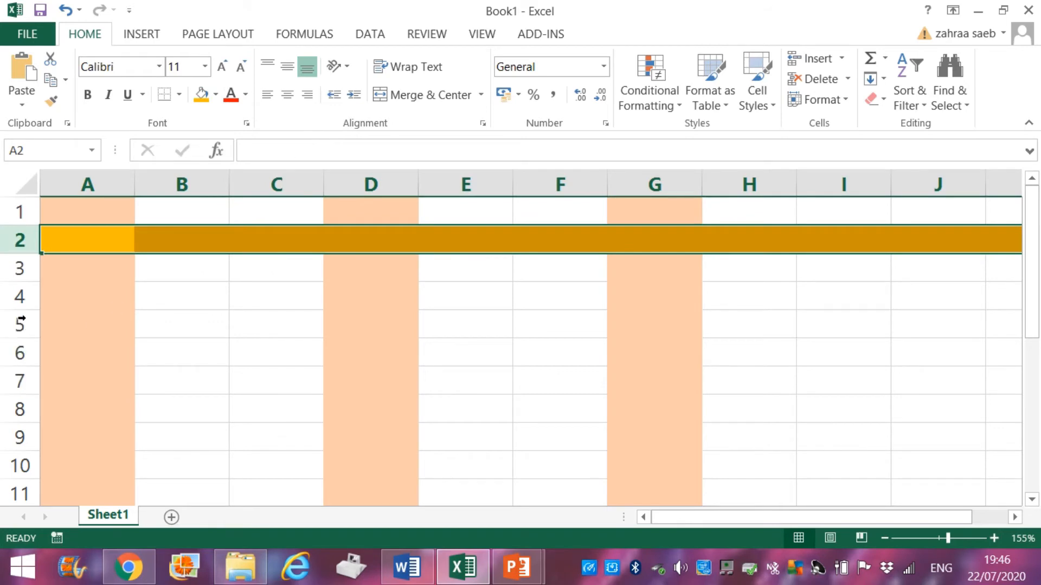
Step: Shade all of rows 4, 6 and 7 with the same gold fill as row 2
left_click(11, 296)
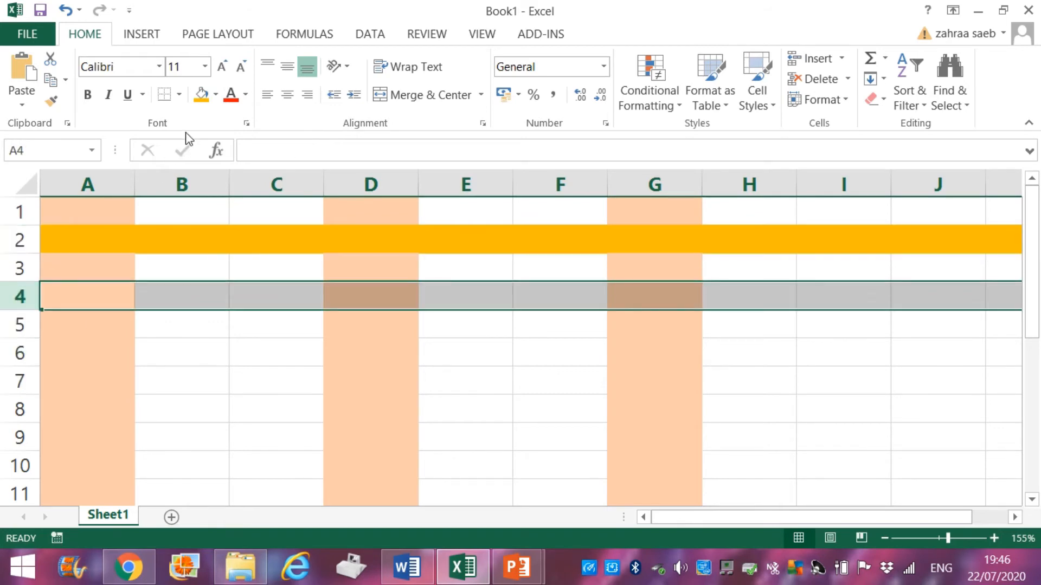
left_click(201, 95)
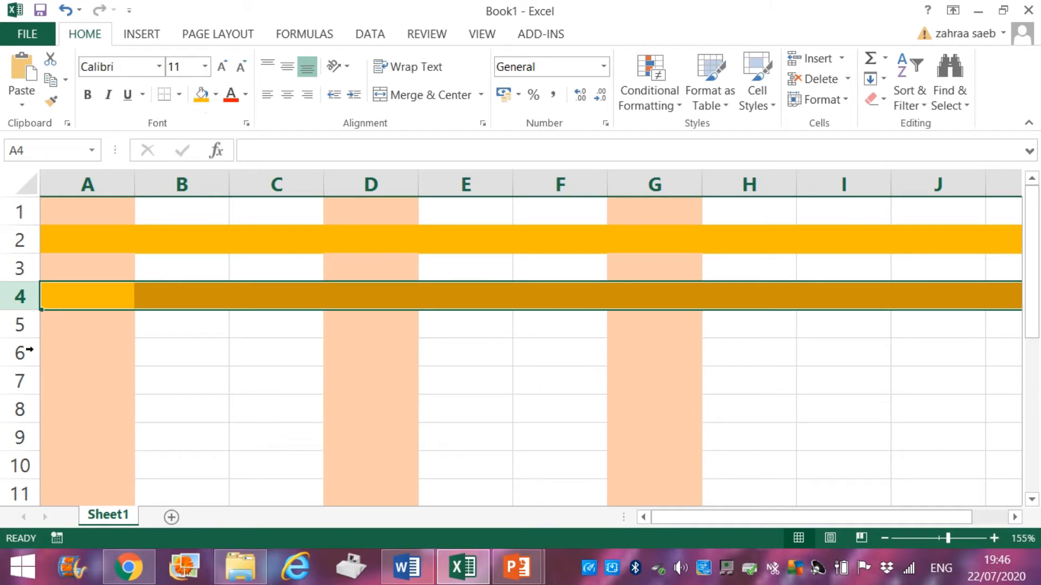
left_click(16, 352)
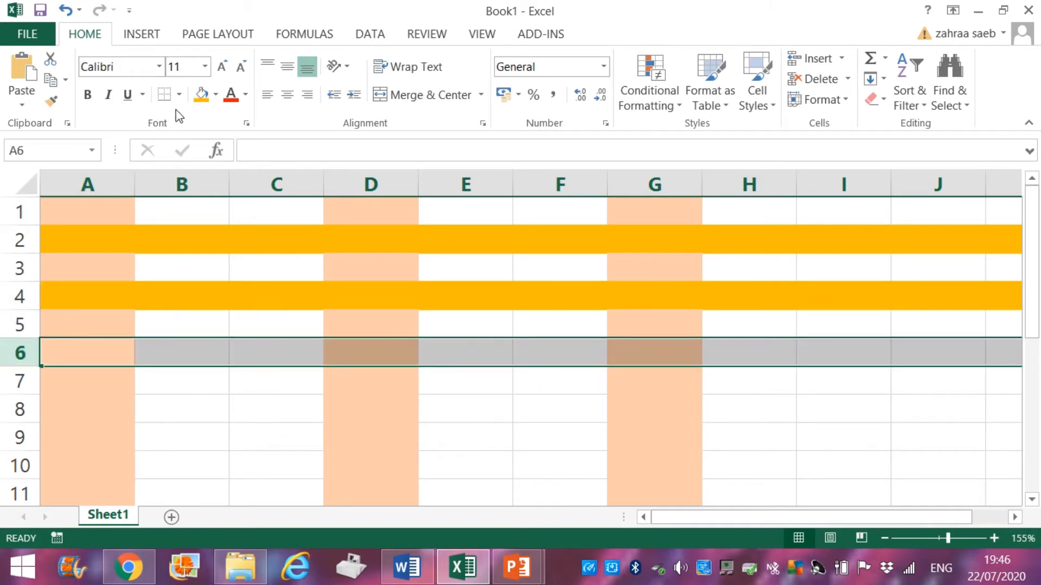
left_click(200, 96)
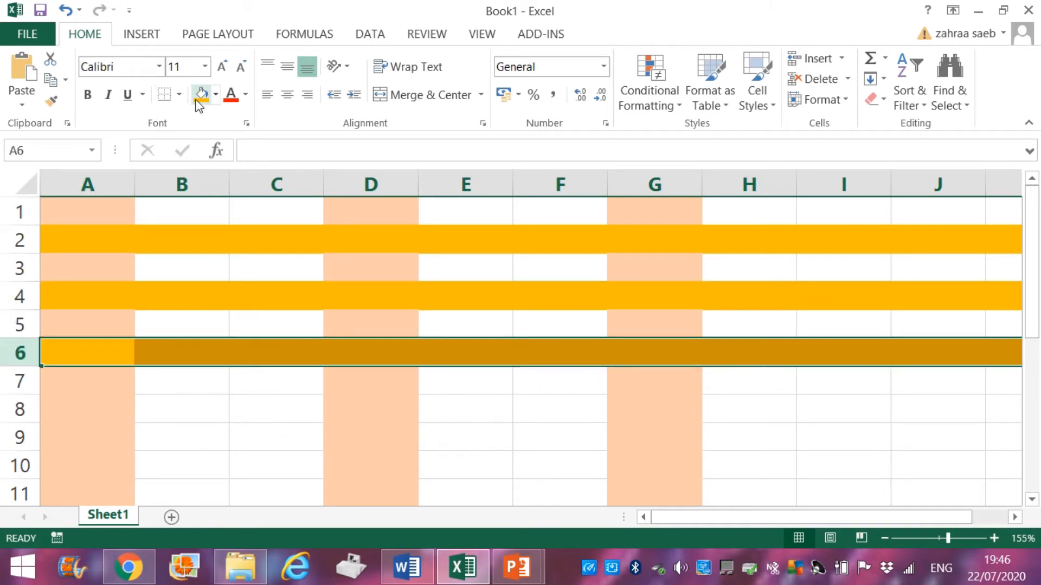
left_click(13, 381)
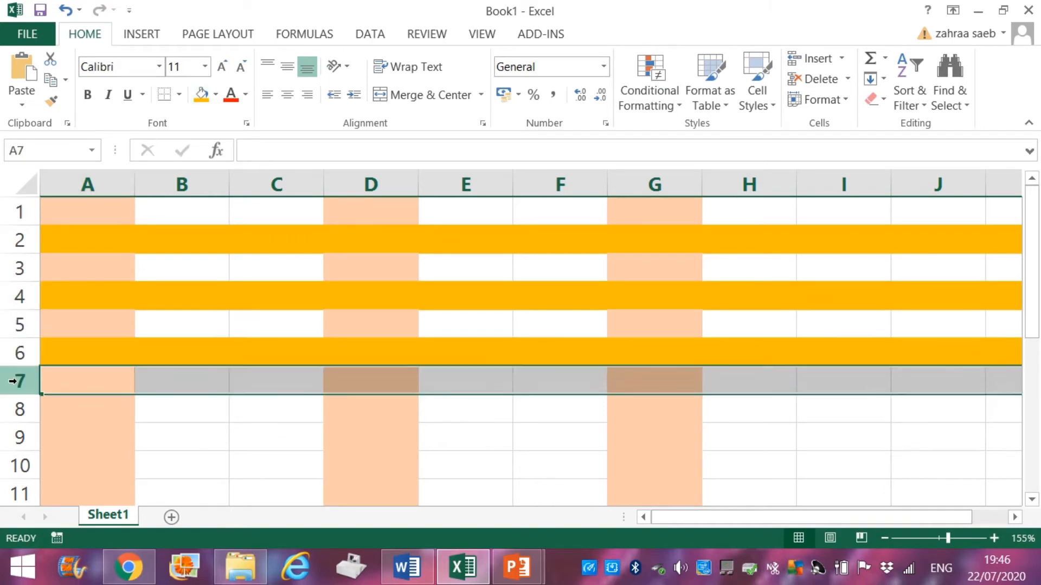
left_click(201, 96)
left_click(205, 410)
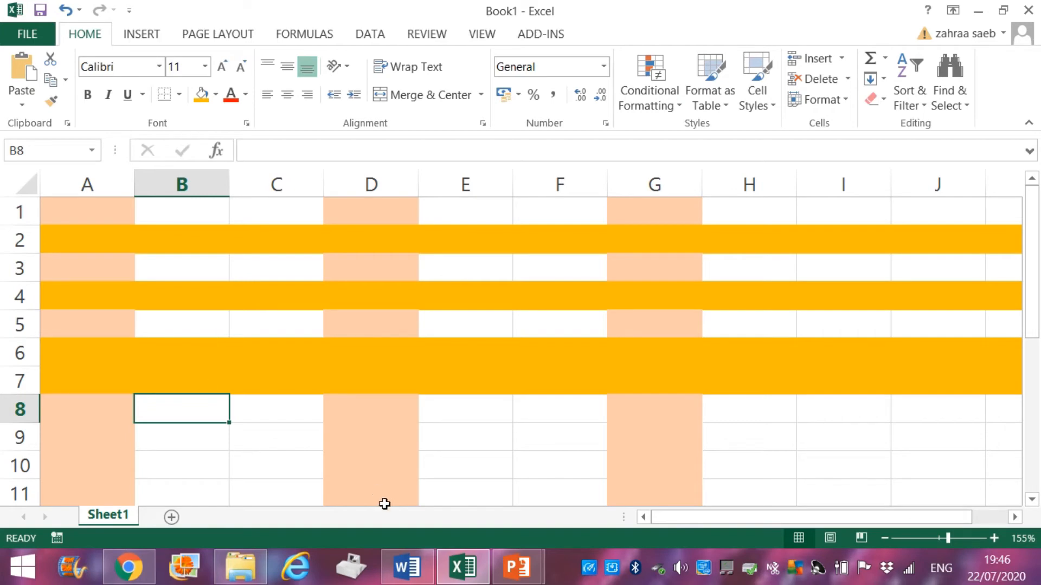
Step: Return to grade 3 exercise.pptx in PowerPoint and display slide 8 with Activity 3: Identifying cells
mouse_move(410, 575)
mouse_move(515, 572)
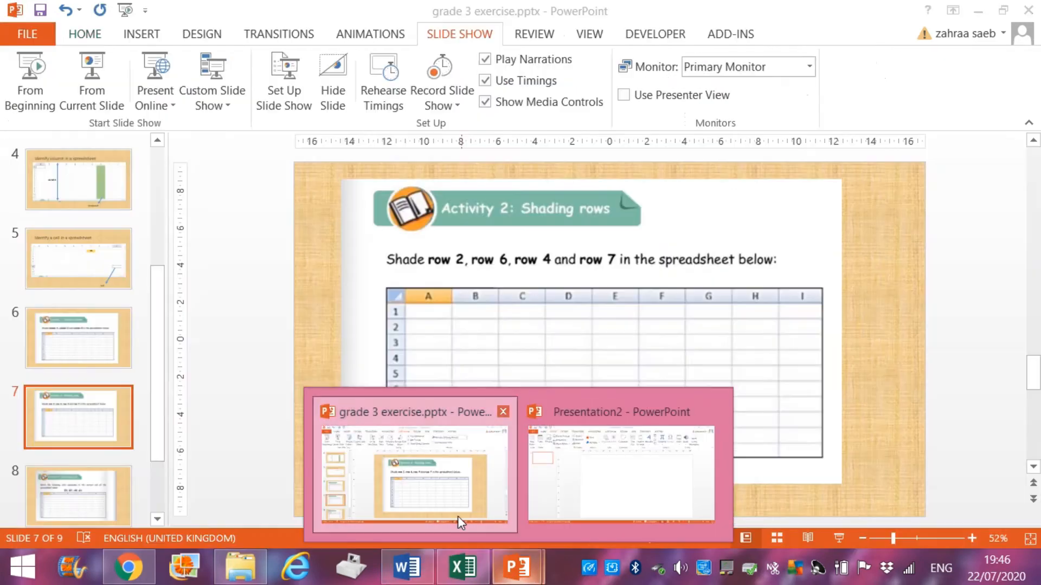
left_click(457, 516)
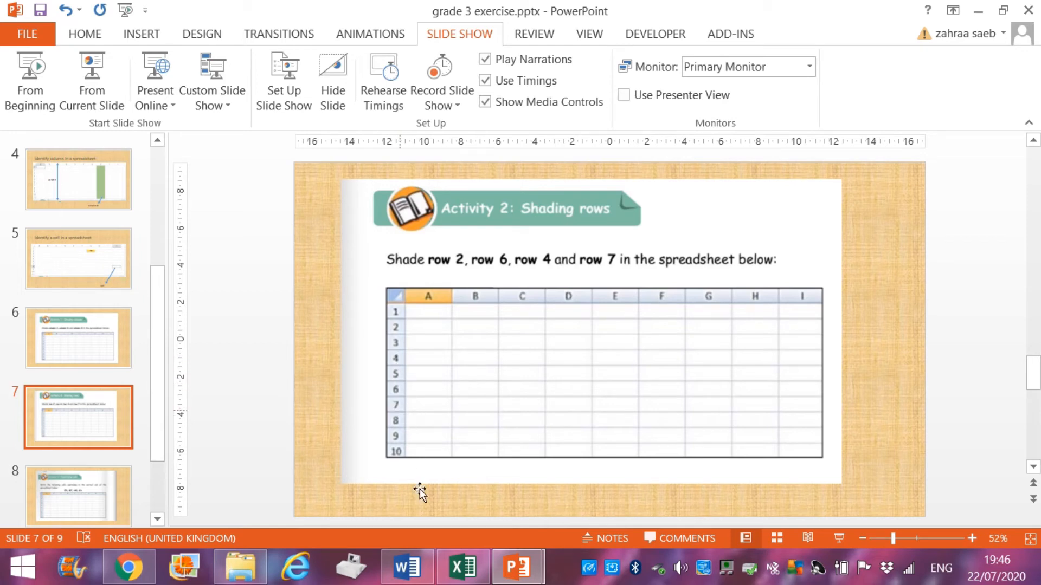
mouse_move(518, 567)
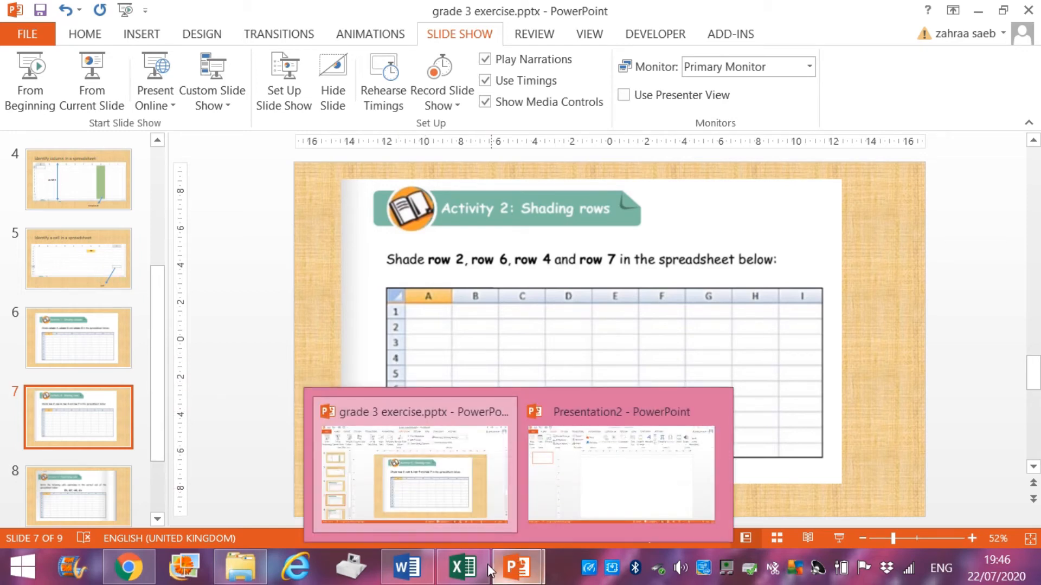
left_click(470, 569)
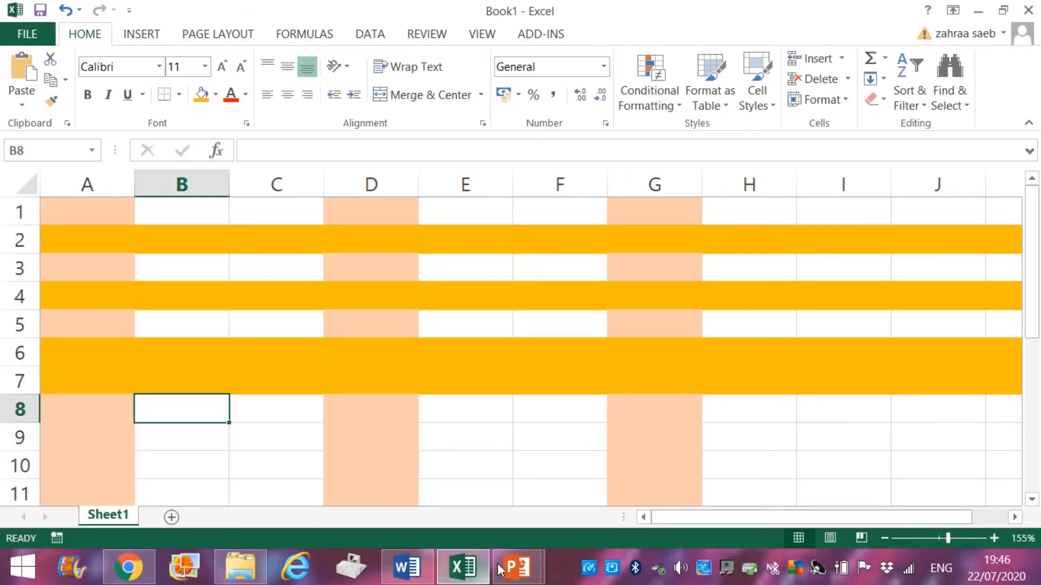
mouse_move(501, 567)
left_click(440, 473)
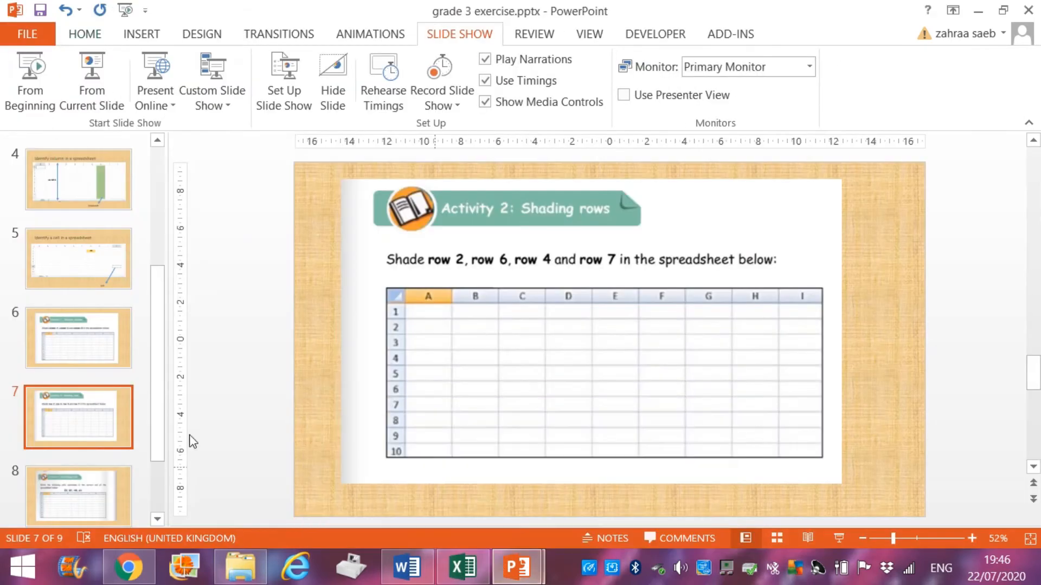
left_click(88, 499)
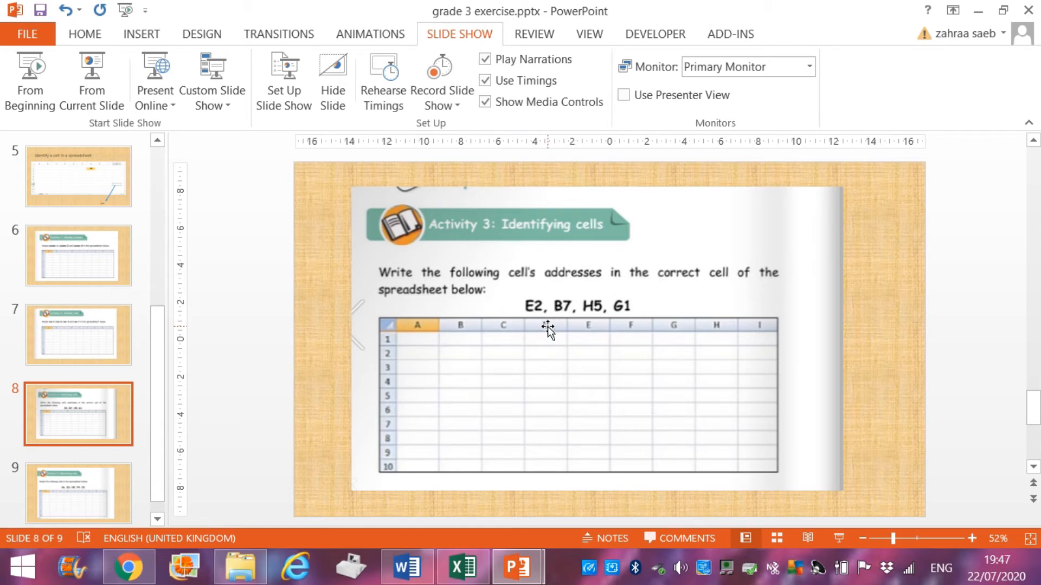
Step: Switch to Book1 in Excel, add a new blank sheet and enter the label E2 in its cell E2
left_click(467, 570)
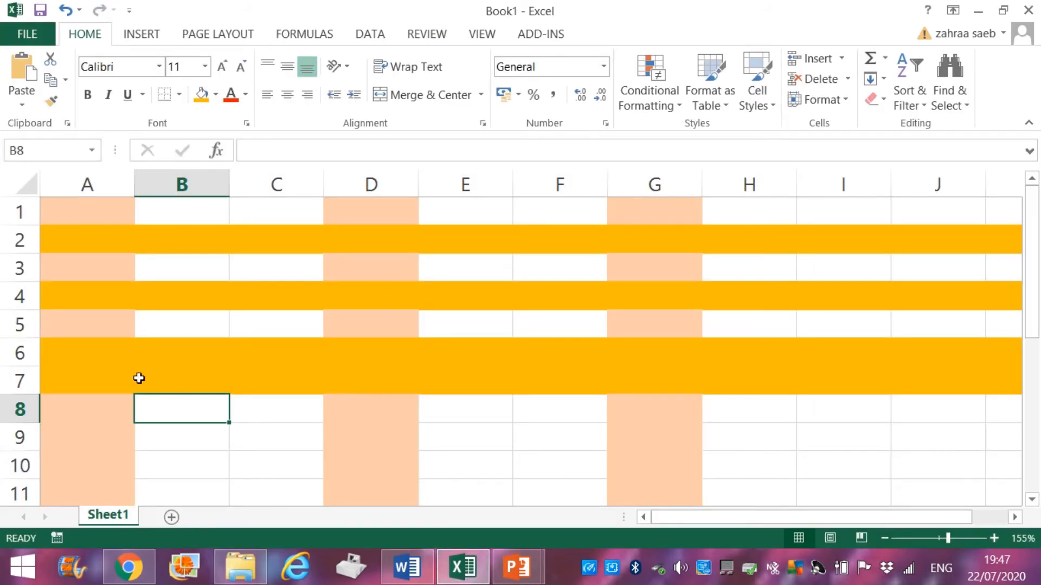
left_click(172, 517)
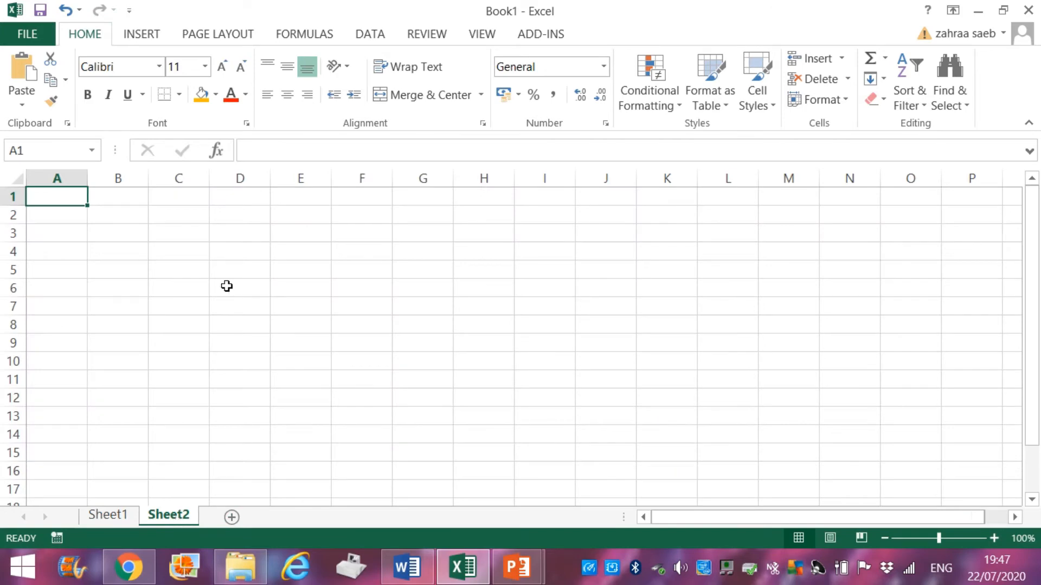
left_click(296, 219)
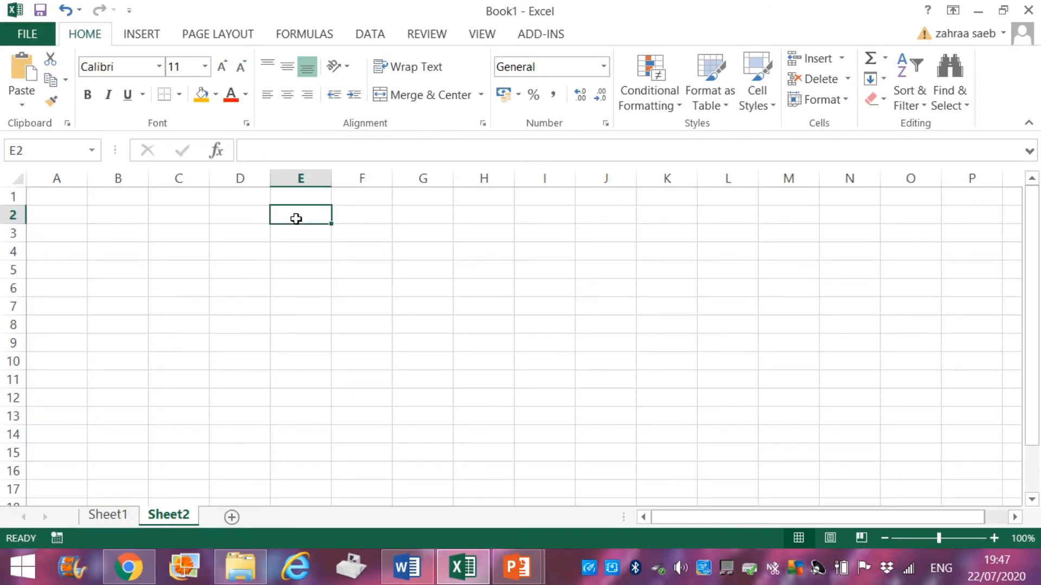
type("E2")
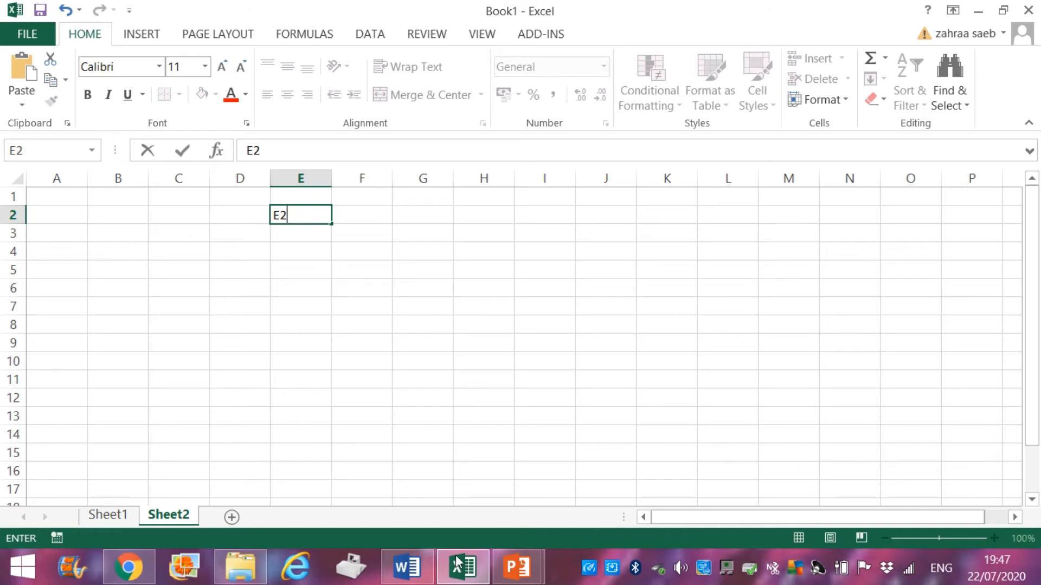
Step: Check the next cell address on the Activity 3 slide and enter the label B7 in cell B7
mouse_move(516, 551)
mouse_move(431, 480)
left_click(113, 308)
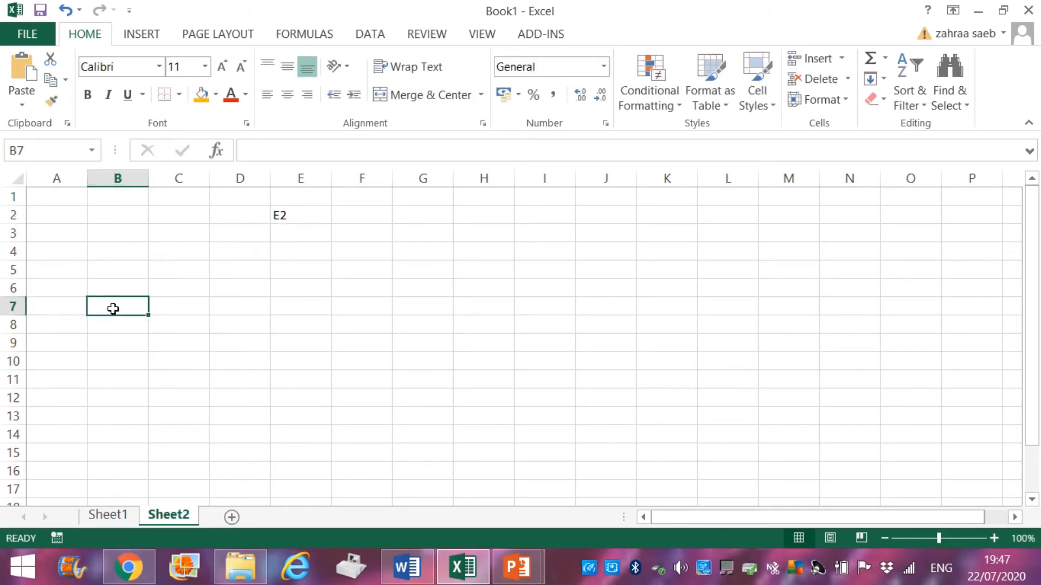
type("B7")
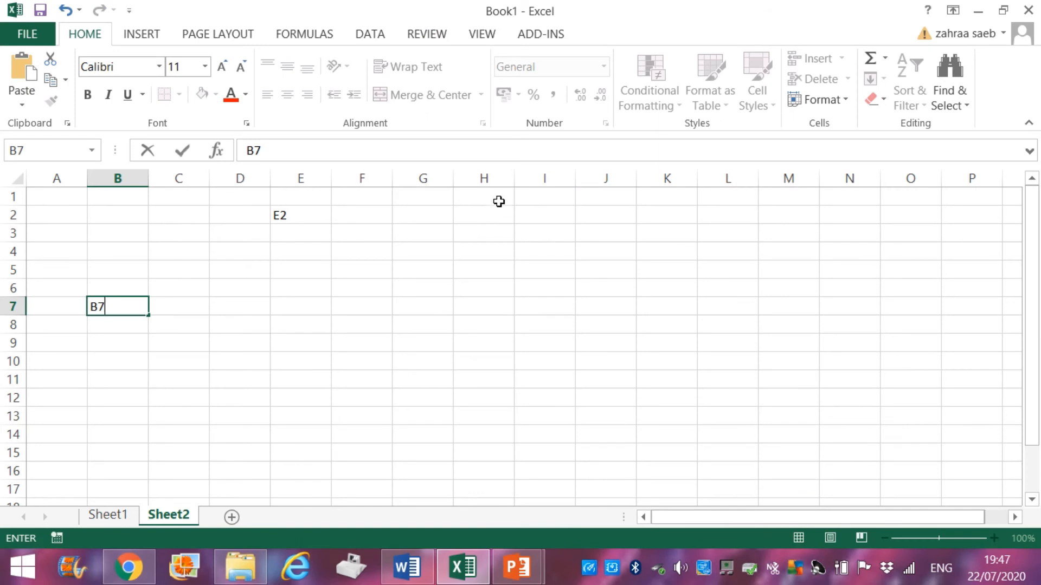
Step: Enter the label H5 in cell H5 and the label G1 in cell G1 for Activity 3
left_click(487, 270)
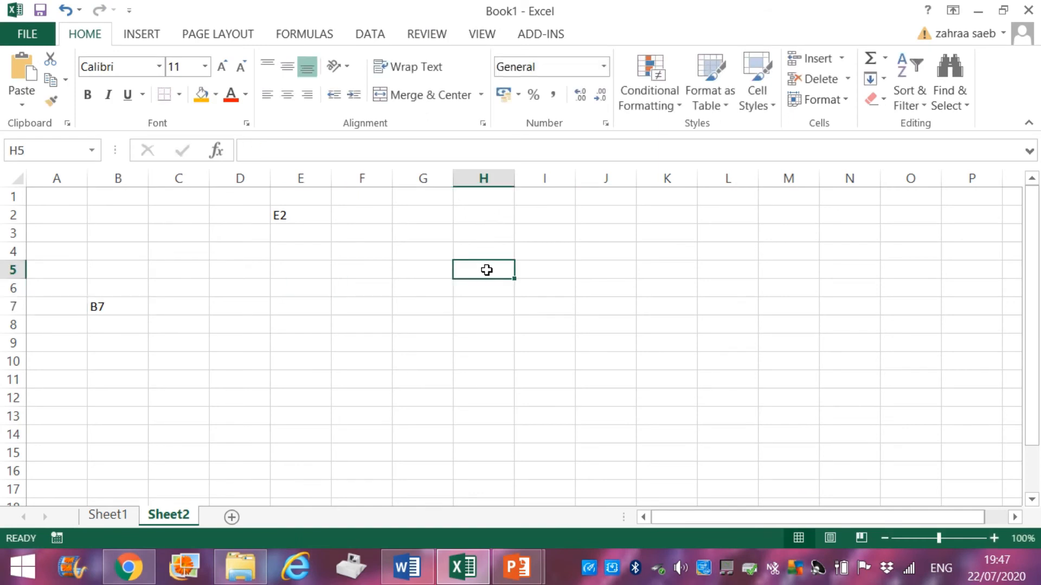
type("H5")
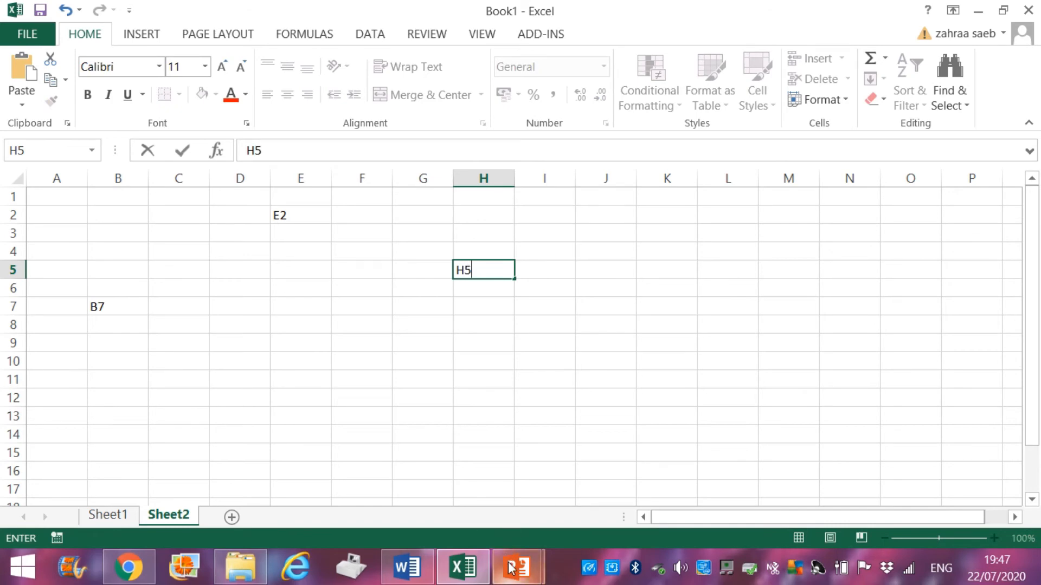
mouse_move(405, 457)
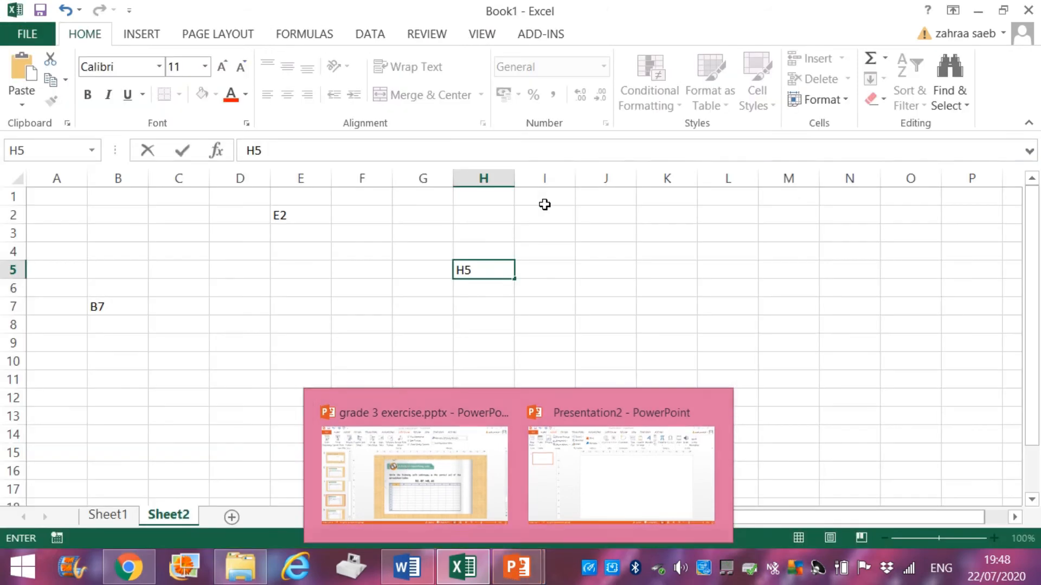
left_click(439, 200)
type("G1")
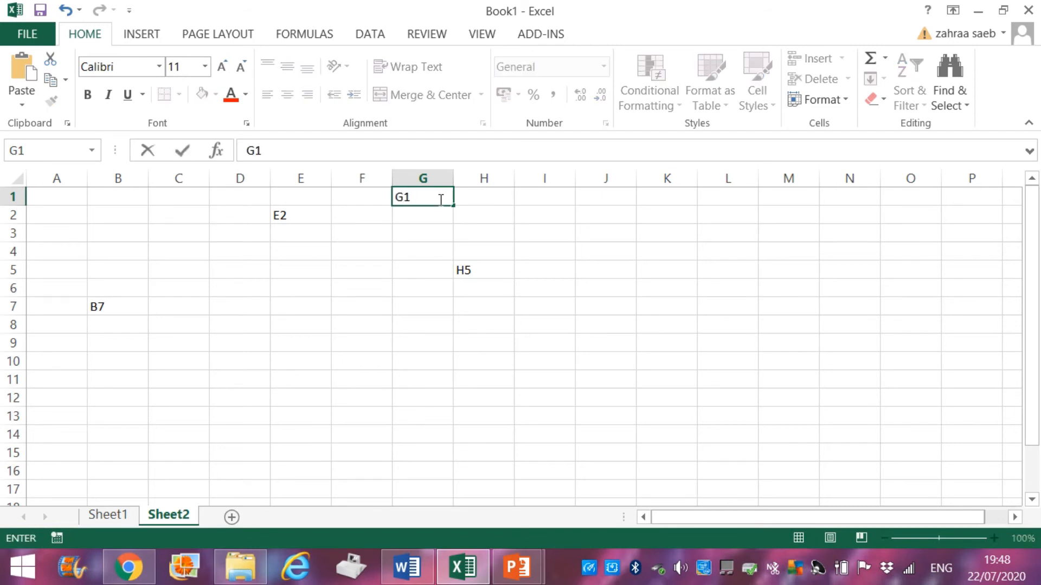
left_click(411, 349)
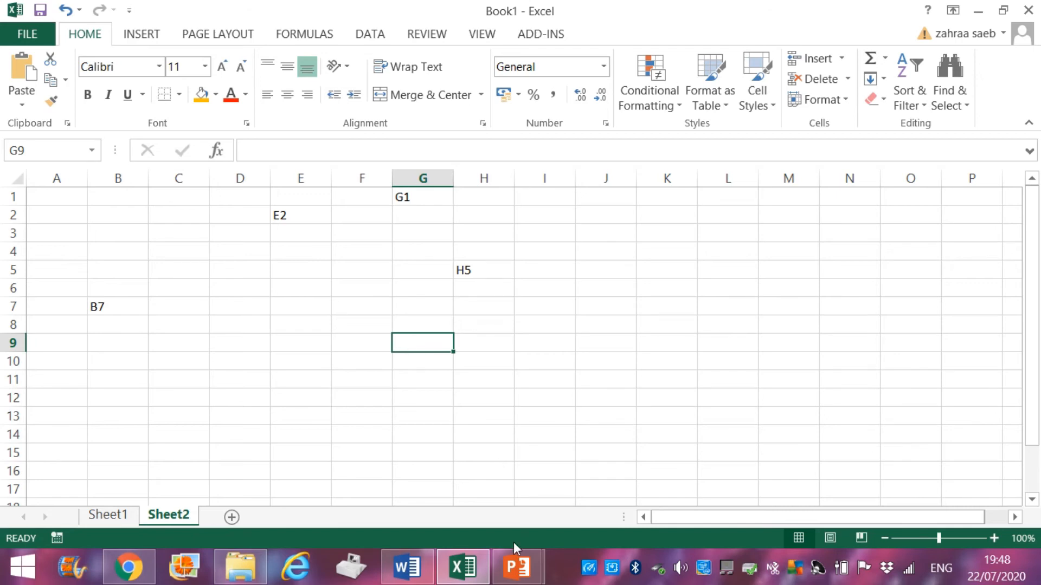
Step: Return to grade 3 exercise.pptx in PowerPoint and display slide 9 with Activity 4: Identifying cells
mouse_move(518, 565)
left_click(416, 482)
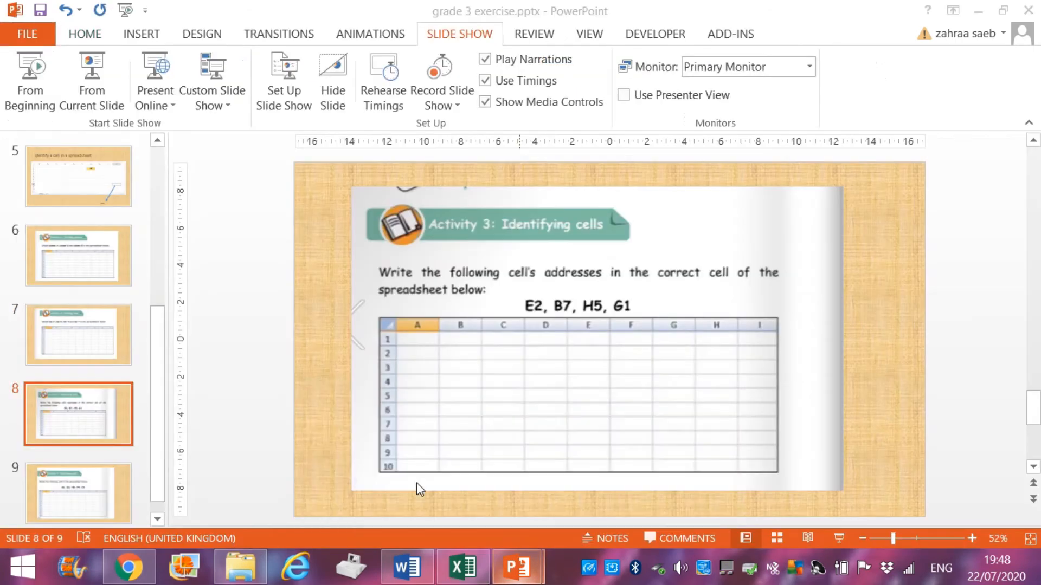
left_click(87, 484)
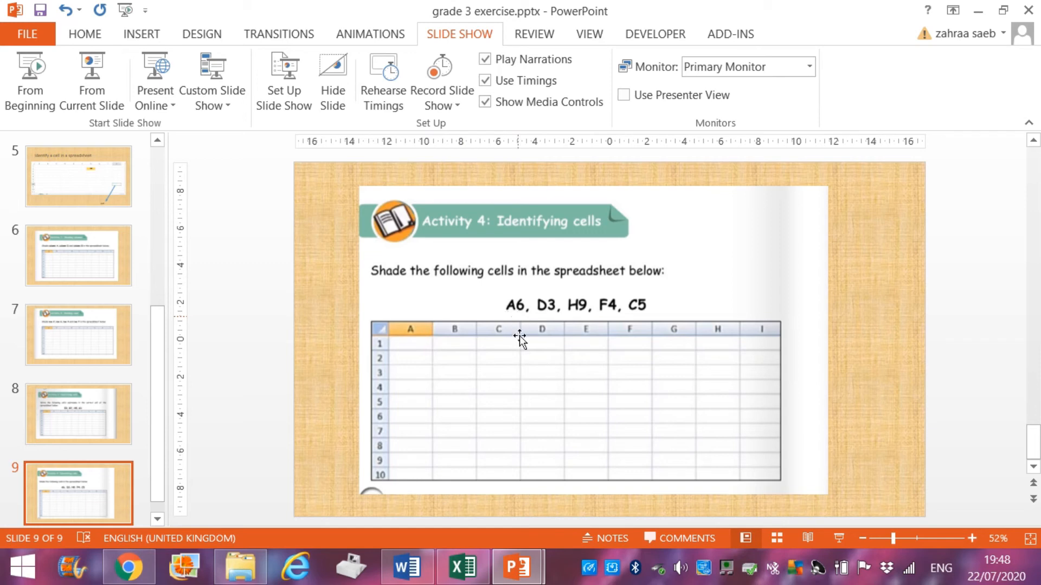
Step: Switch to Book1 in Excel, add a new blank sheet and enter the label A6 in its cell A6
left_click(459, 568)
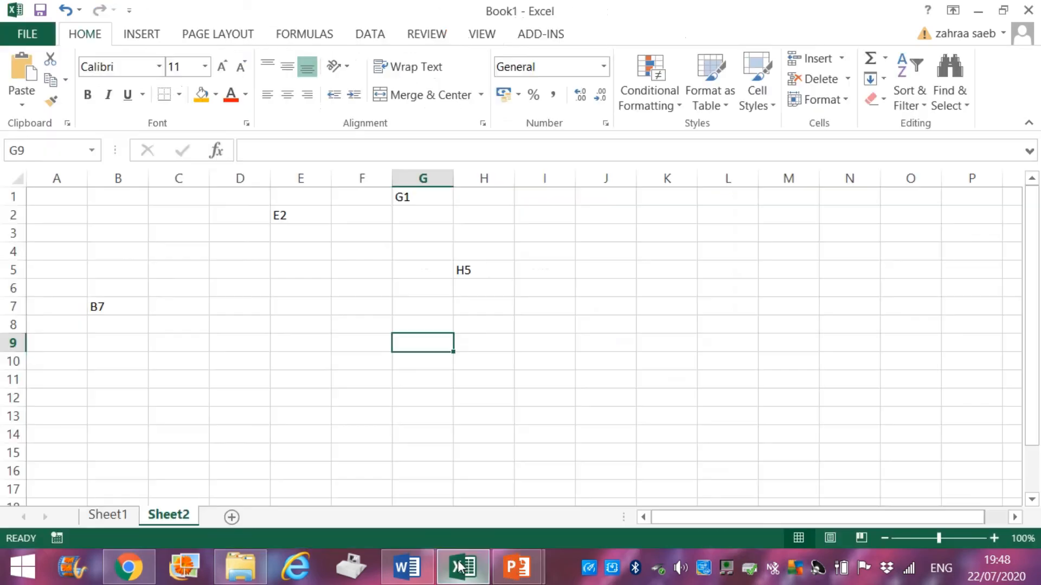
left_click(231, 517)
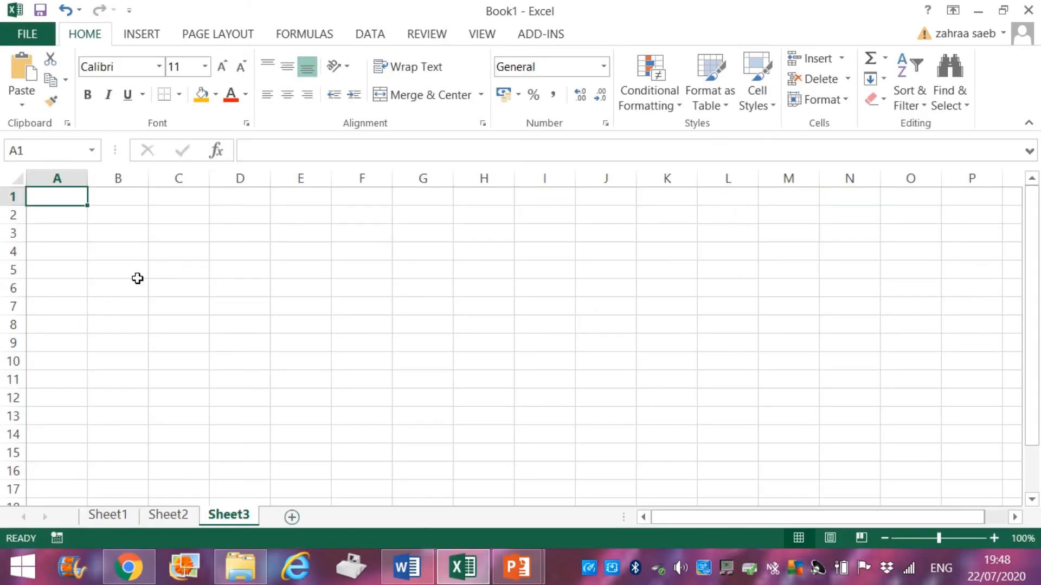
left_click(59, 174)
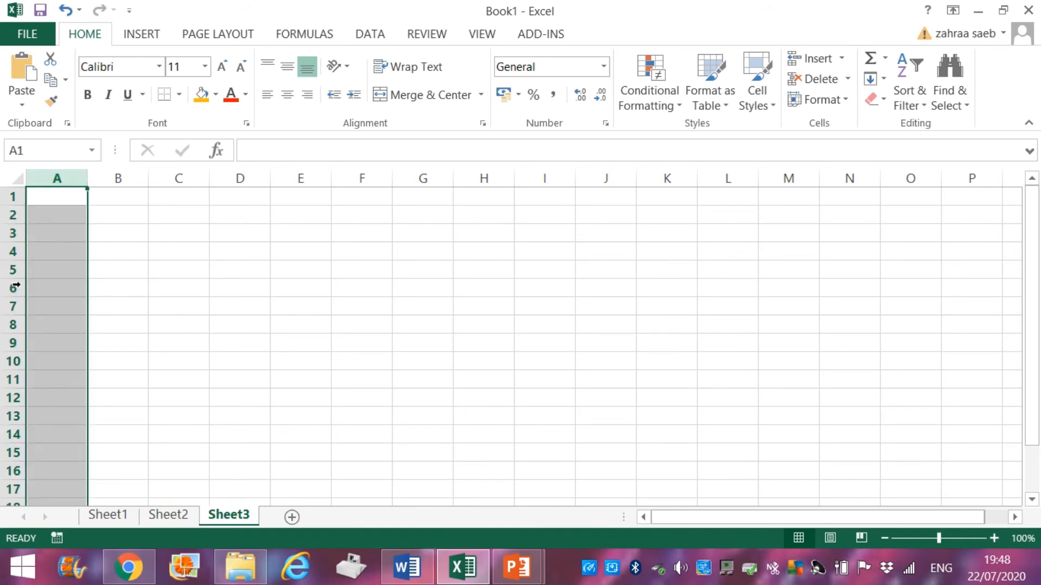
left_click(39, 289)
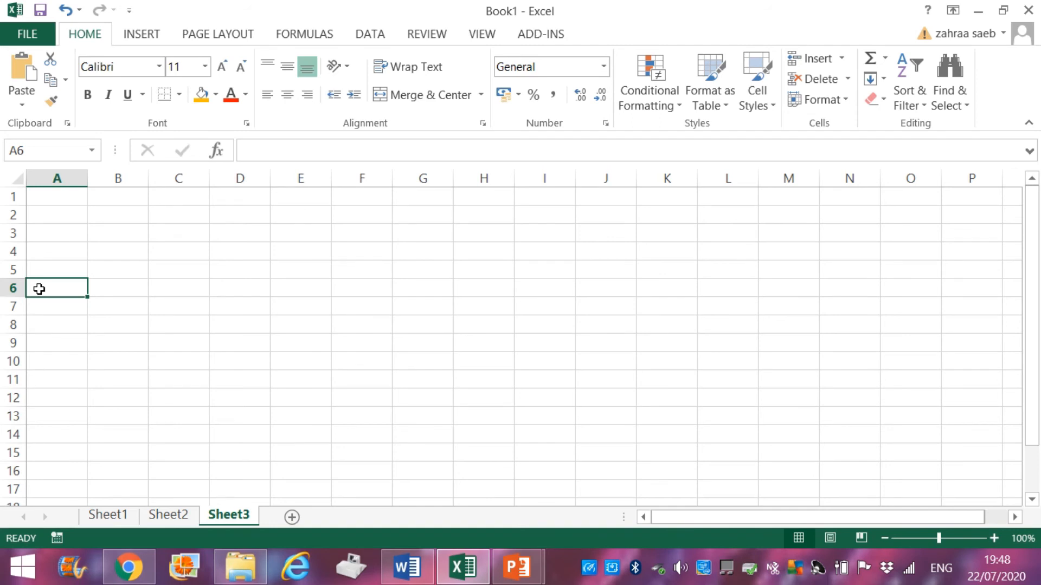
type("A6")
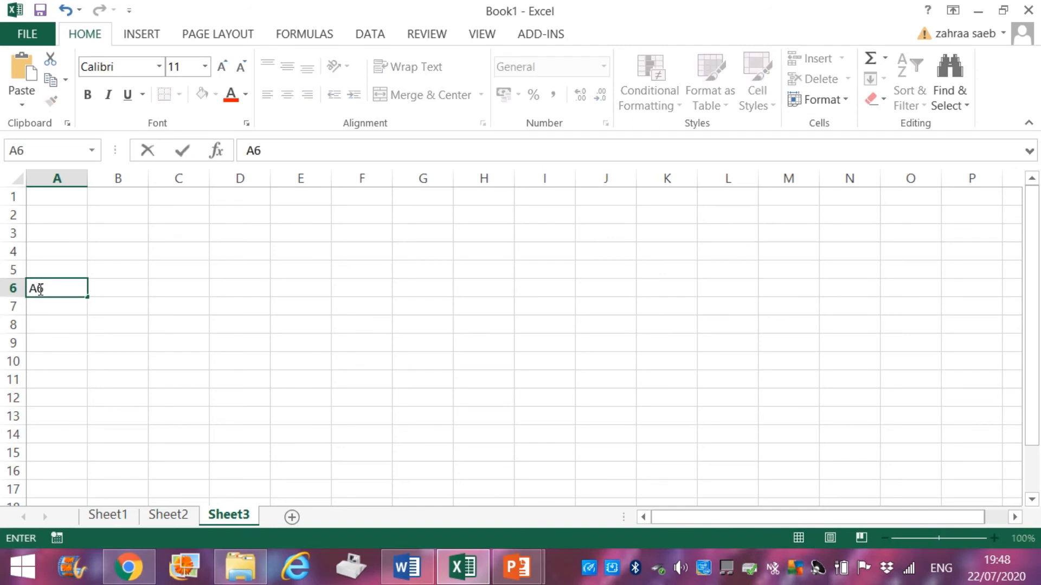
left_click(57, 290)
left_click(93, 304)
left_click(93, 304)
Step: Shade cell A6 on the new sheet with the gold fill
left_click(53, 274)
left_click(53, 289)
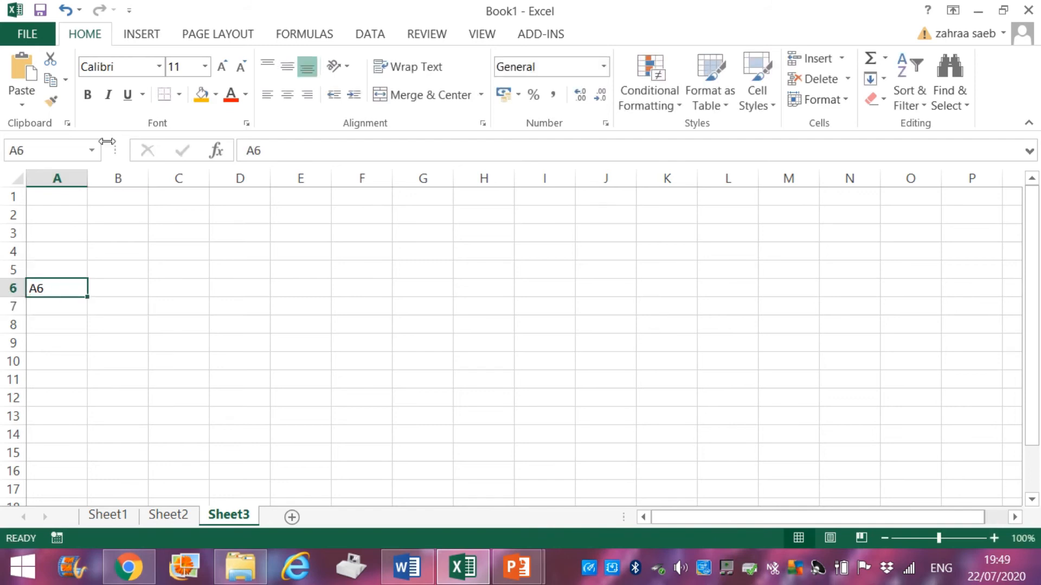
left_click(201, 96)
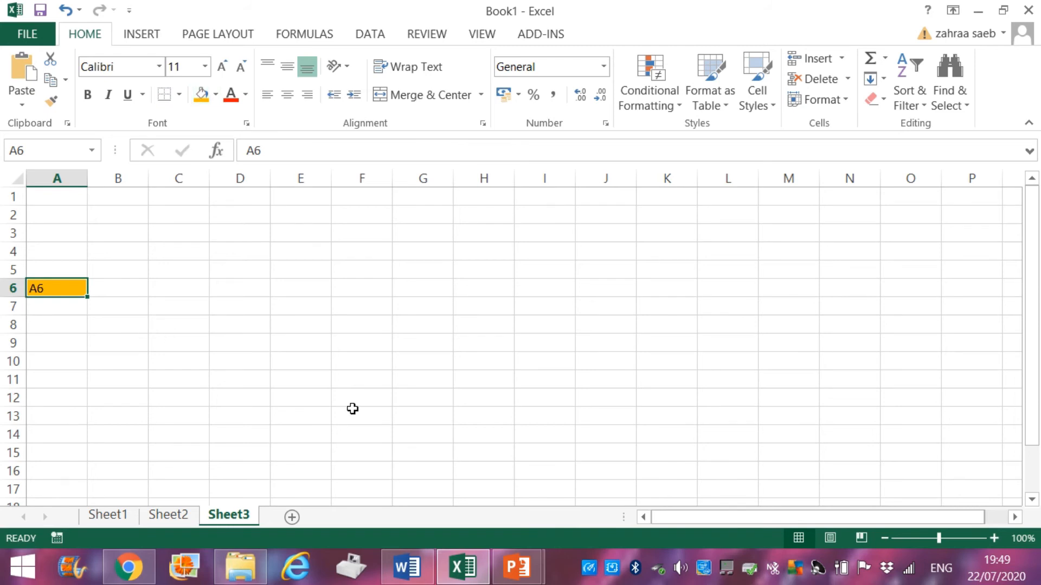
Step: Check the next address on the Activity 4 slide, enter the label D3 in cell D3 and shade it gold
mouse_move(518, 565)
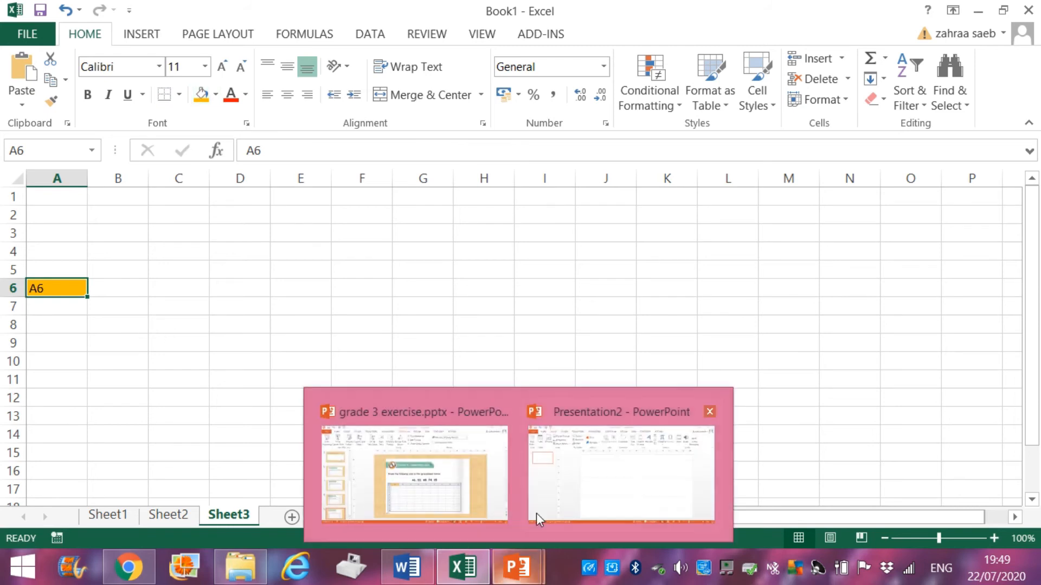
mouse_move(449, 491)
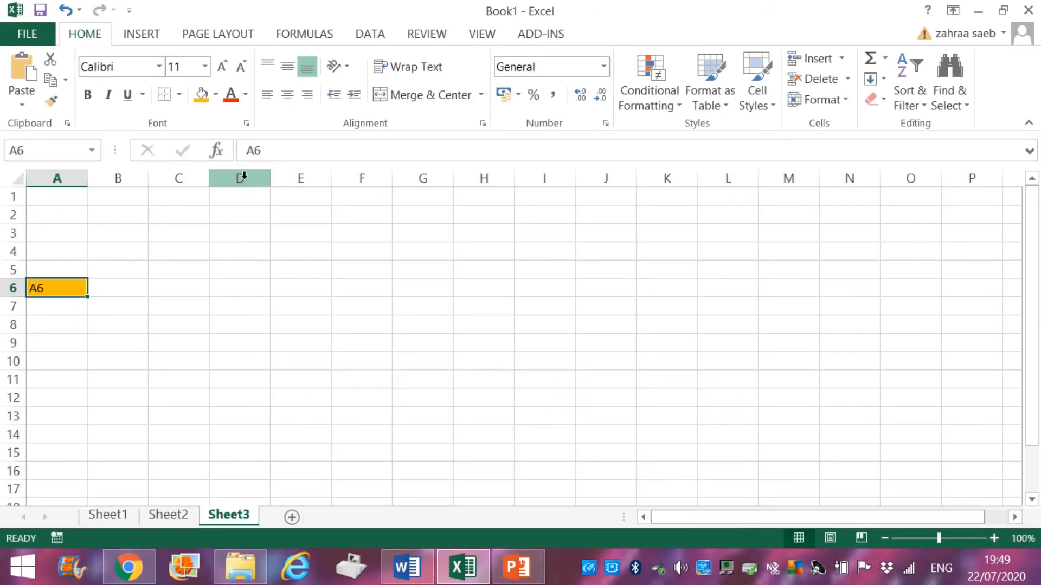
left_click(242, 176)
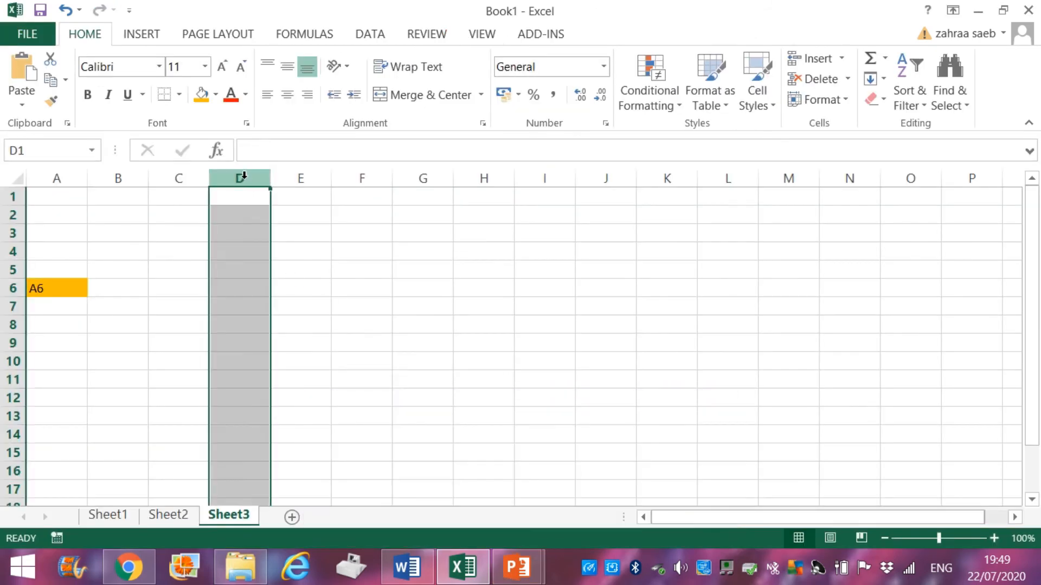
left_click(230, 236)
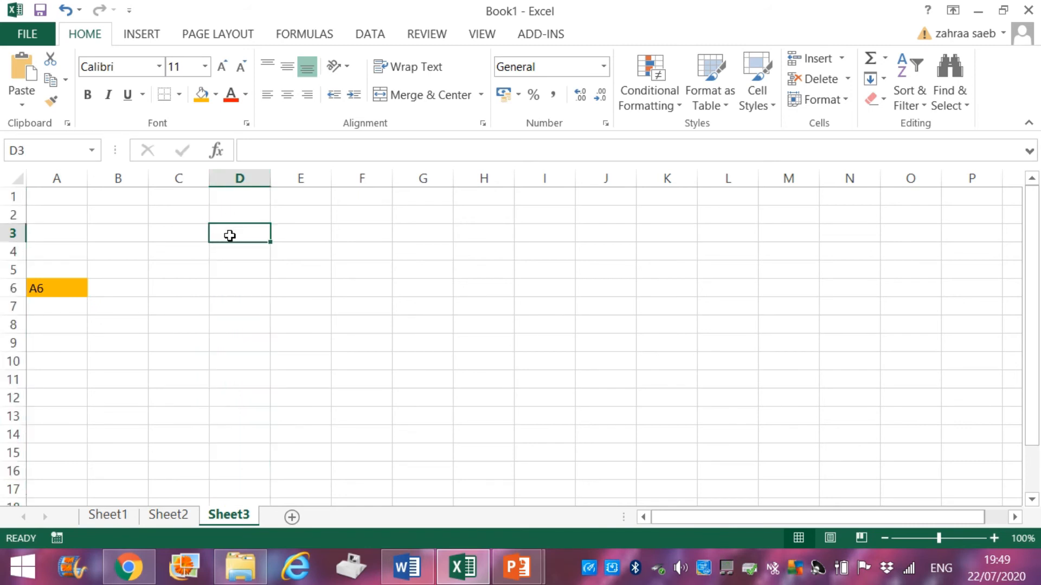
type("D3")
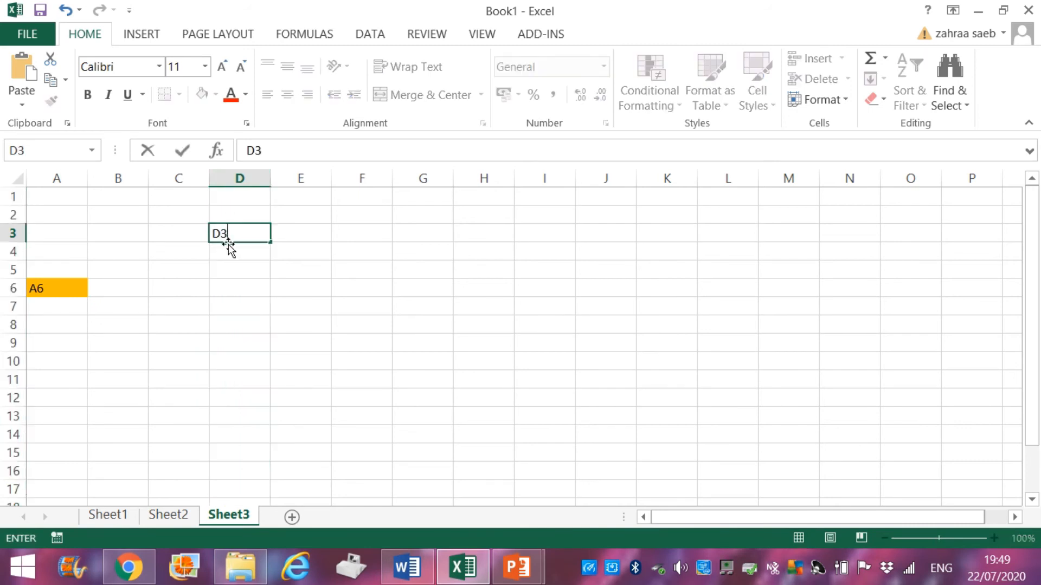
key("Return")
left_click(232, 228)
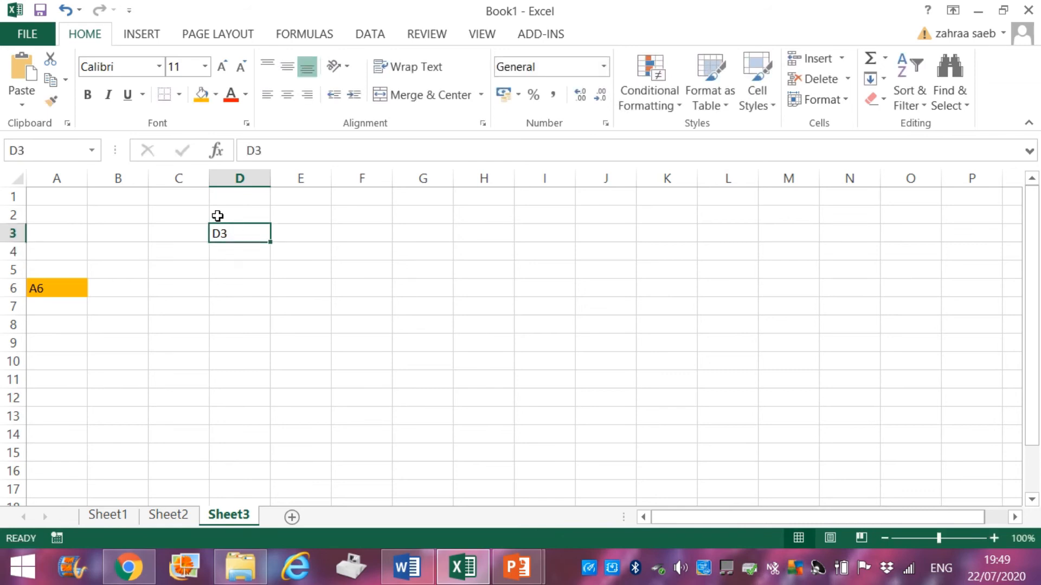
left_click(200, 97)
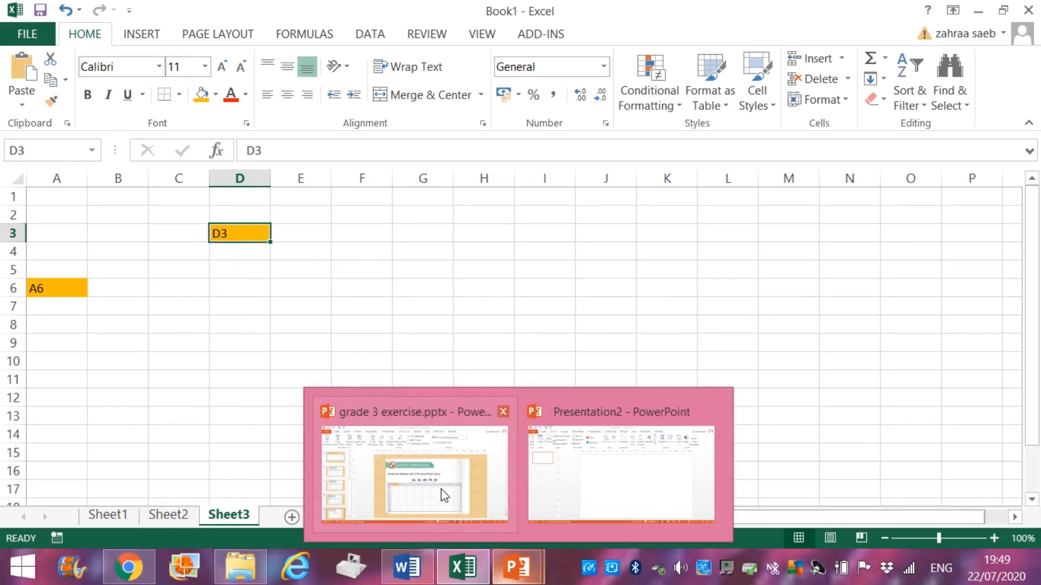
Step: Locate cell H9 under column H, enter the label H9 in it and shade it with the same gold fill
mouse_move(444, 494)
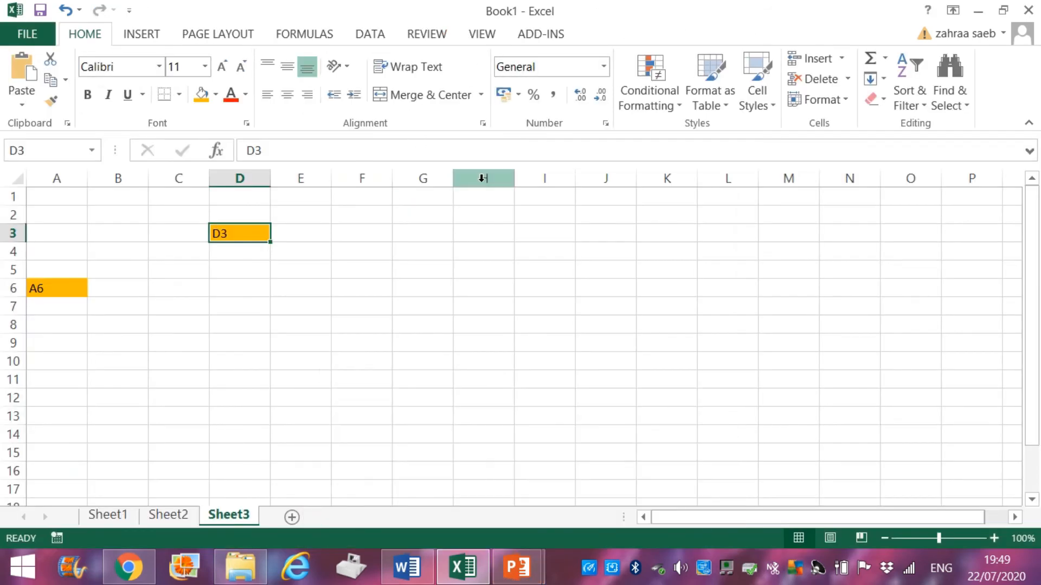
left_click(481, 178)
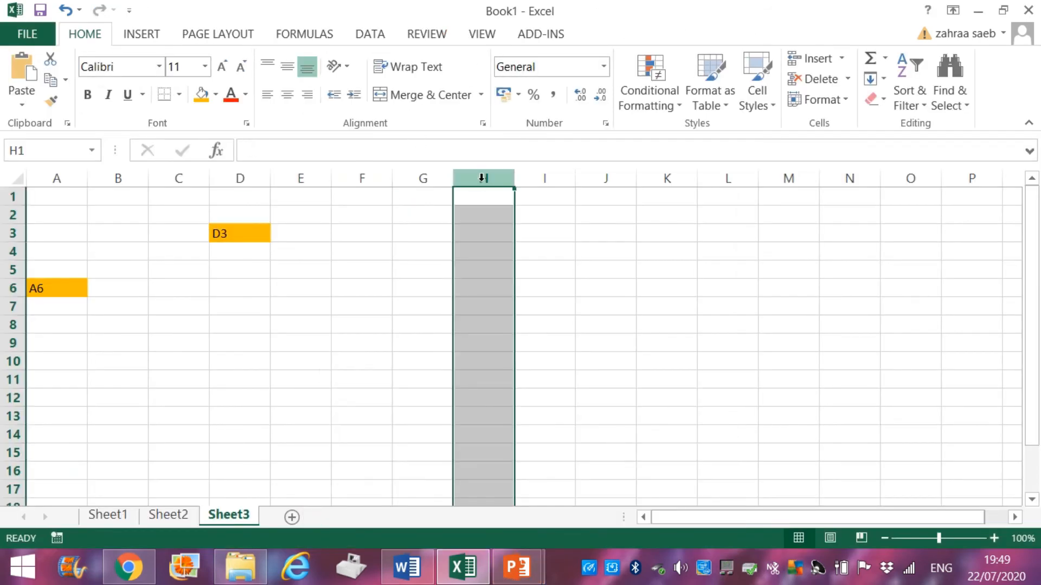
left_click(473, 344)
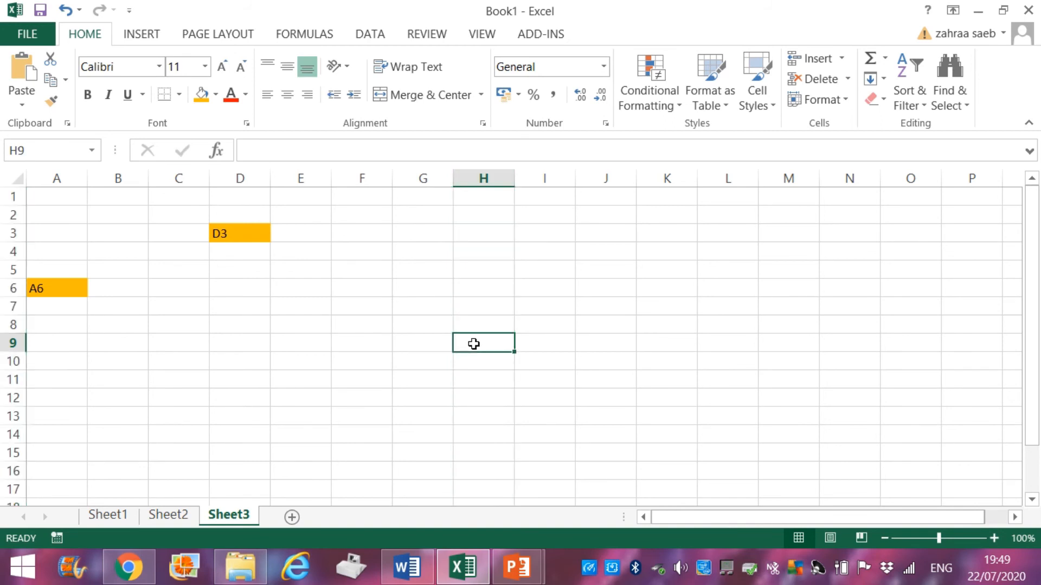
type("H9")
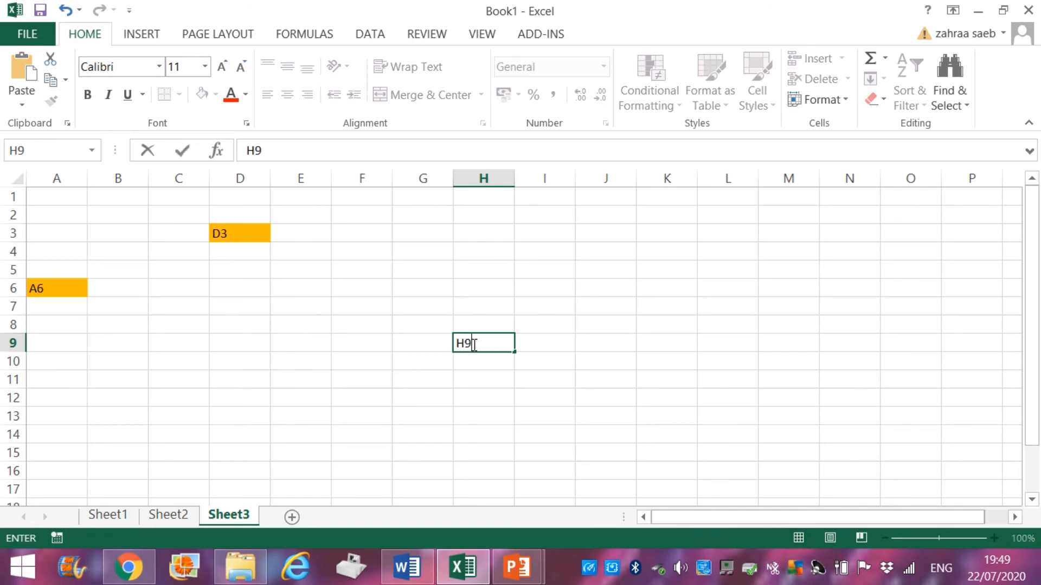
key("Return")
left_click(465, 340)
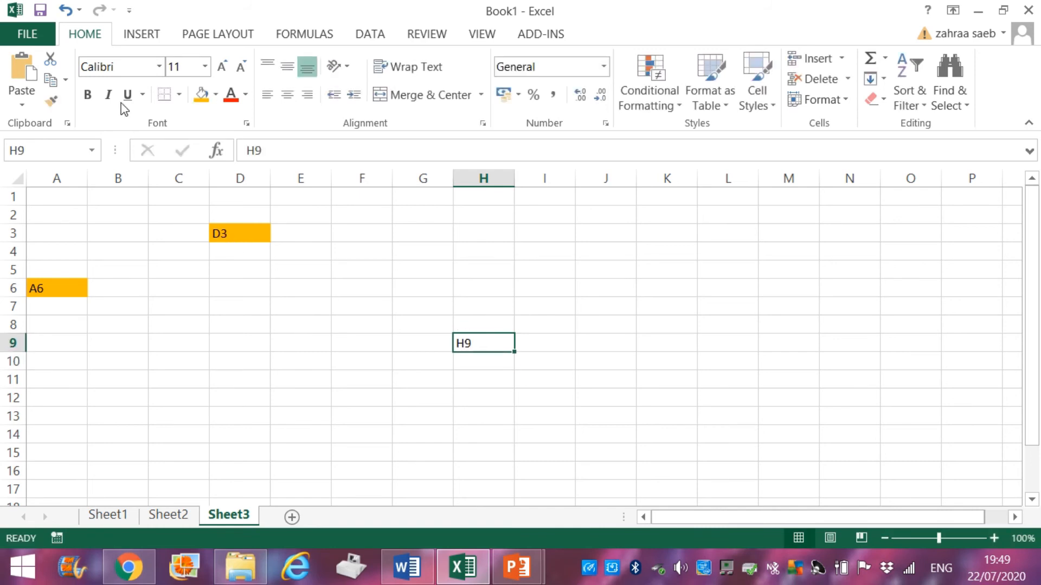
left_click(201, 94)
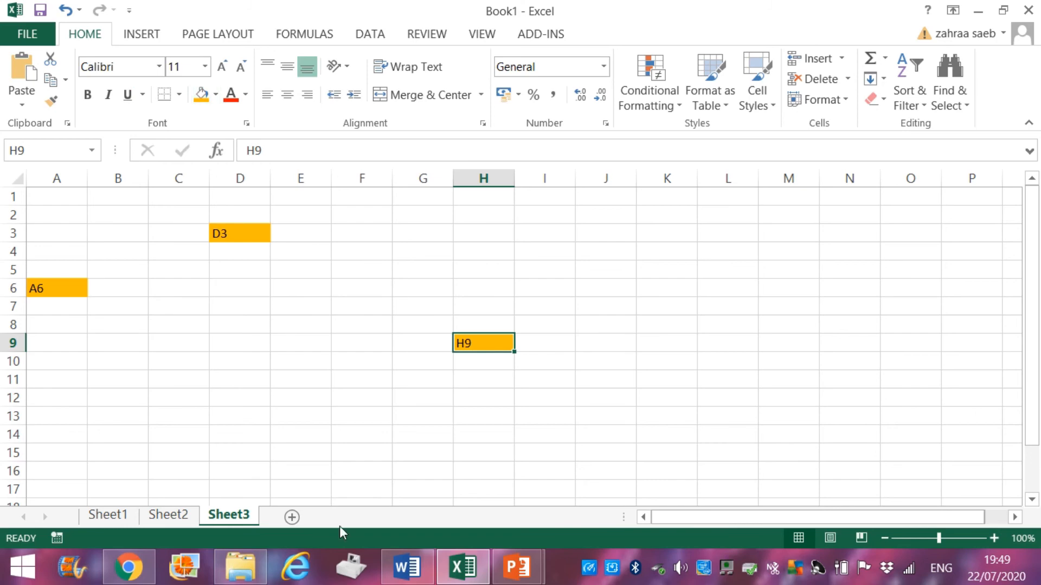
Step: Locate cell F4 under column F, enter the label F4 in it and shade it with the same gold fill
mouse_move(518, 566)
left_click(362, 178)
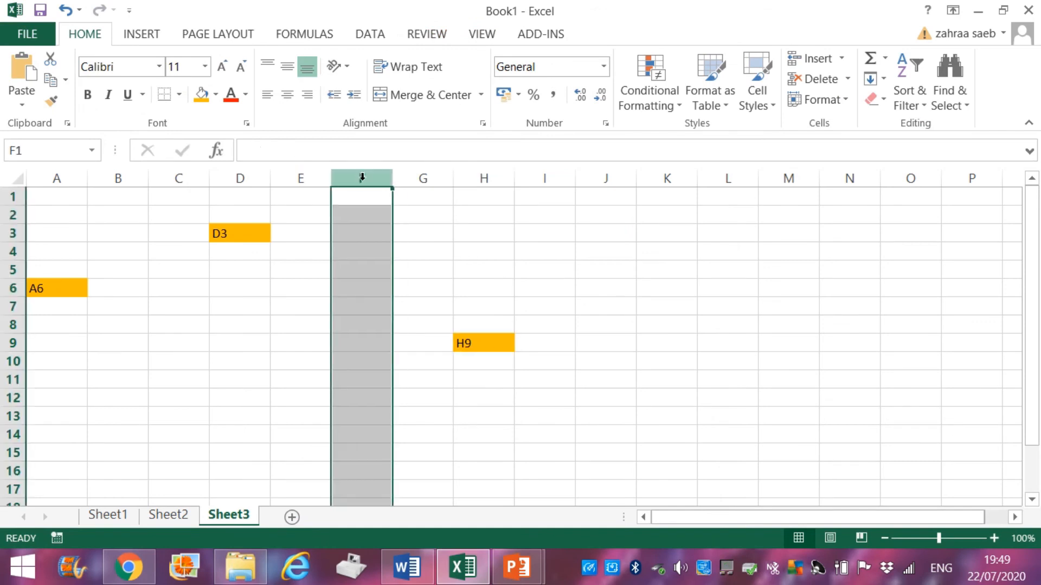
left_click(349, 255)
type("F")
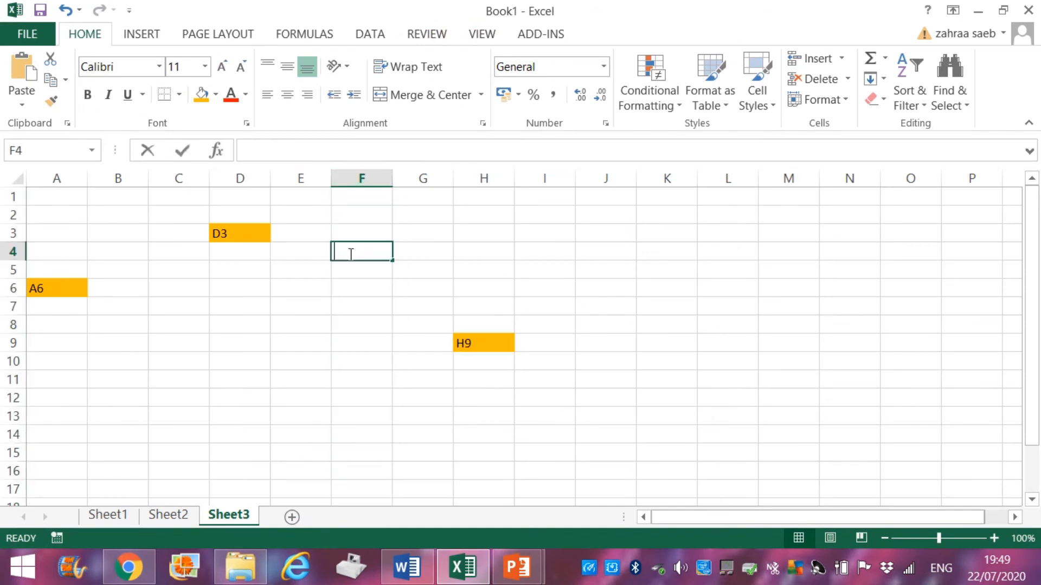
type("4")
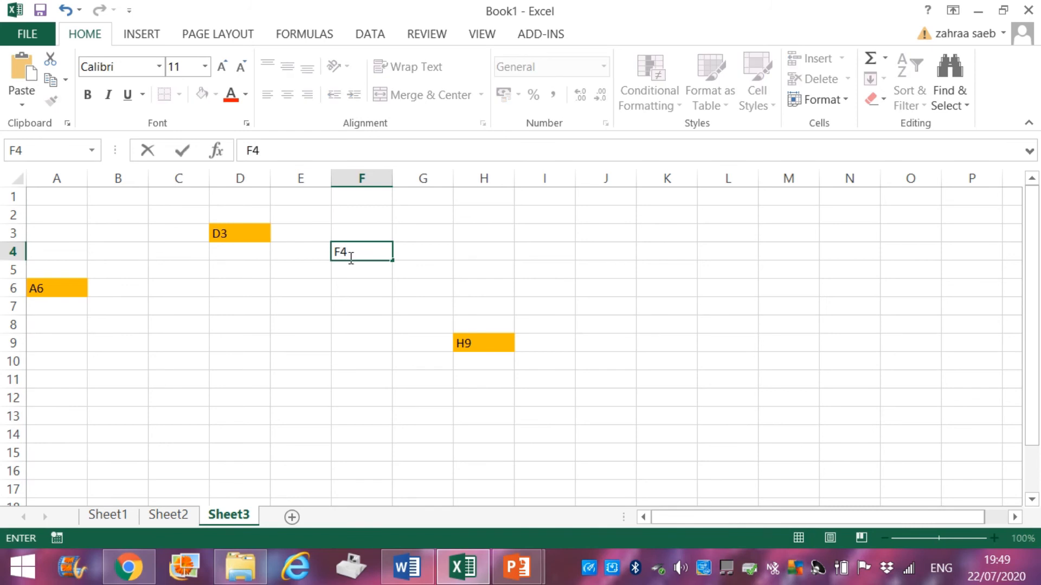
key("Return")
left_click(352, 246)
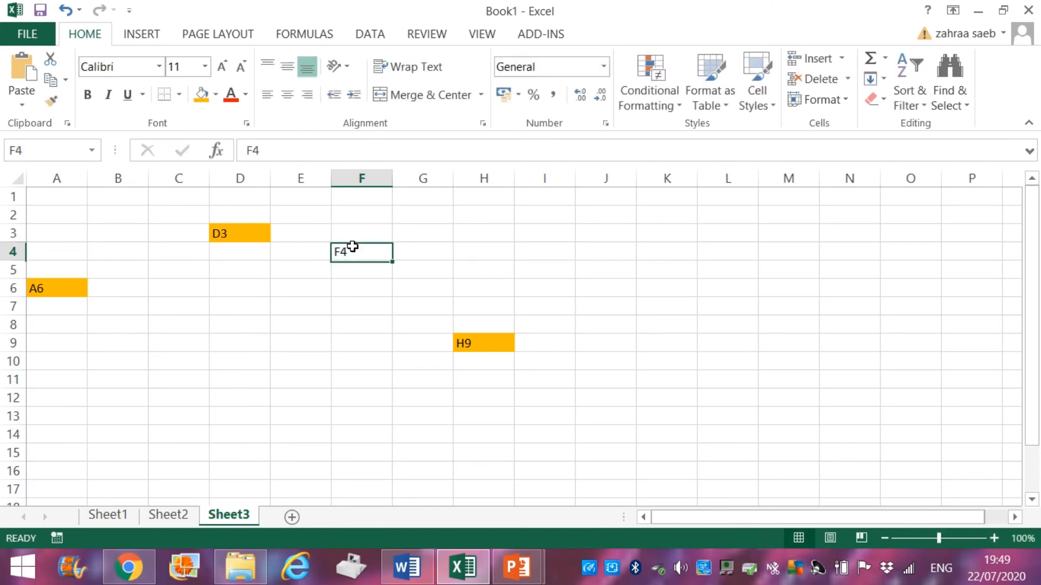
left_click(203, 95)
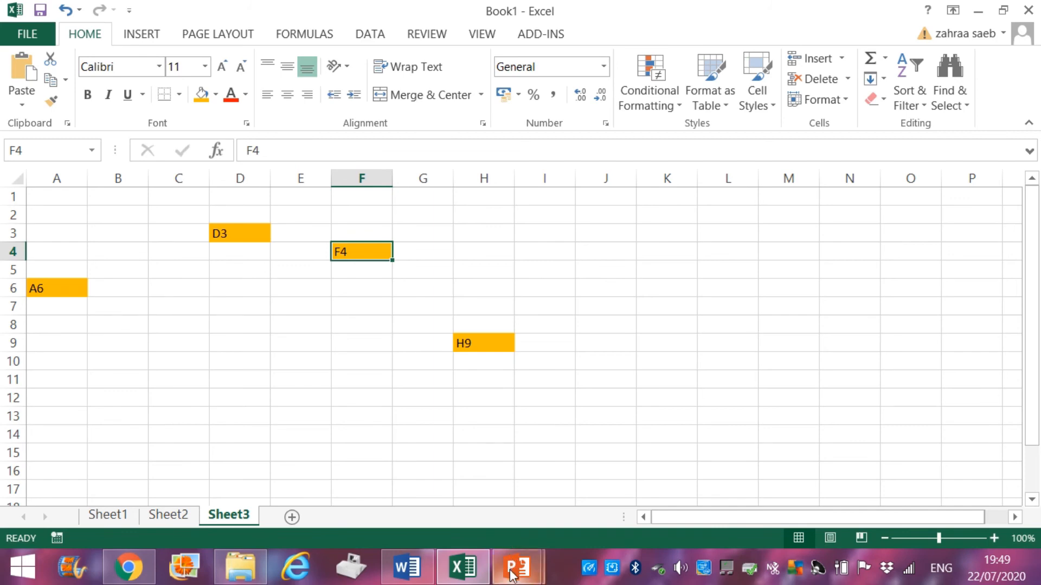
Step: Check the last Activity 4 address, enter the label C5 in cell C5 and shade it with the same gold fill
mouse_move(515, 566)
mouse_move(417, 482)
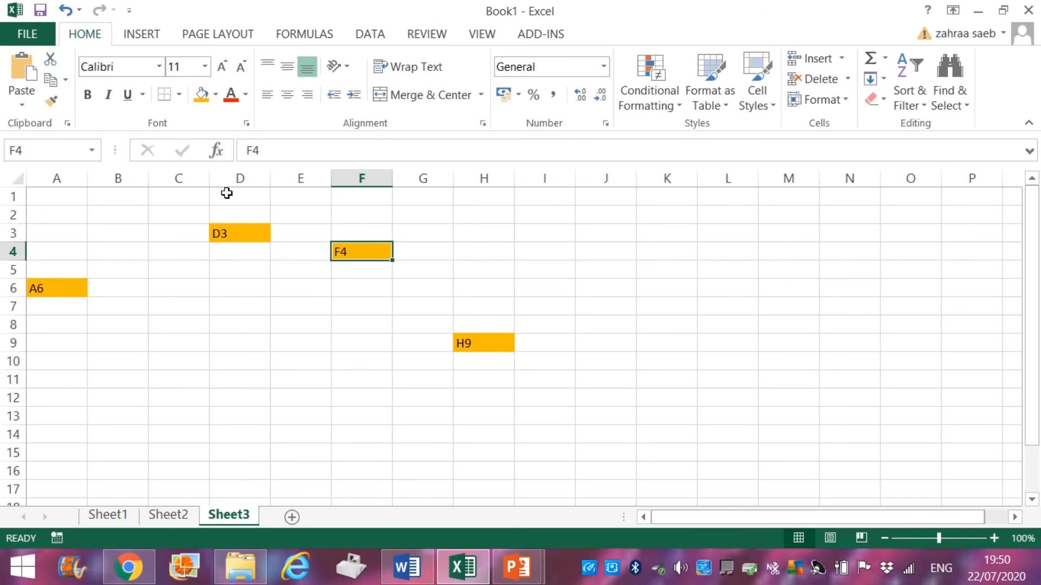
left_click(179, 178)
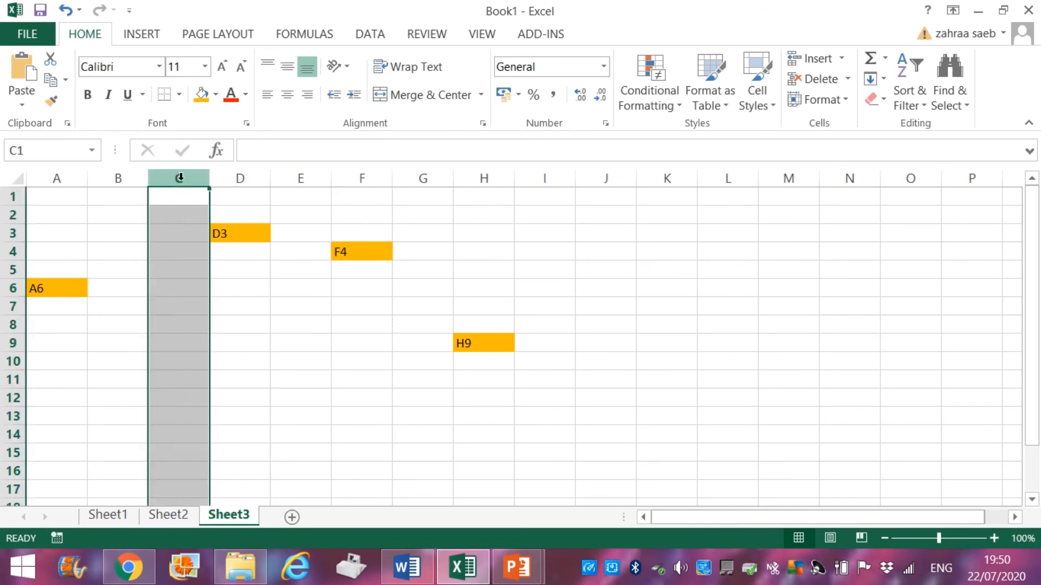
left_click(172, 269)
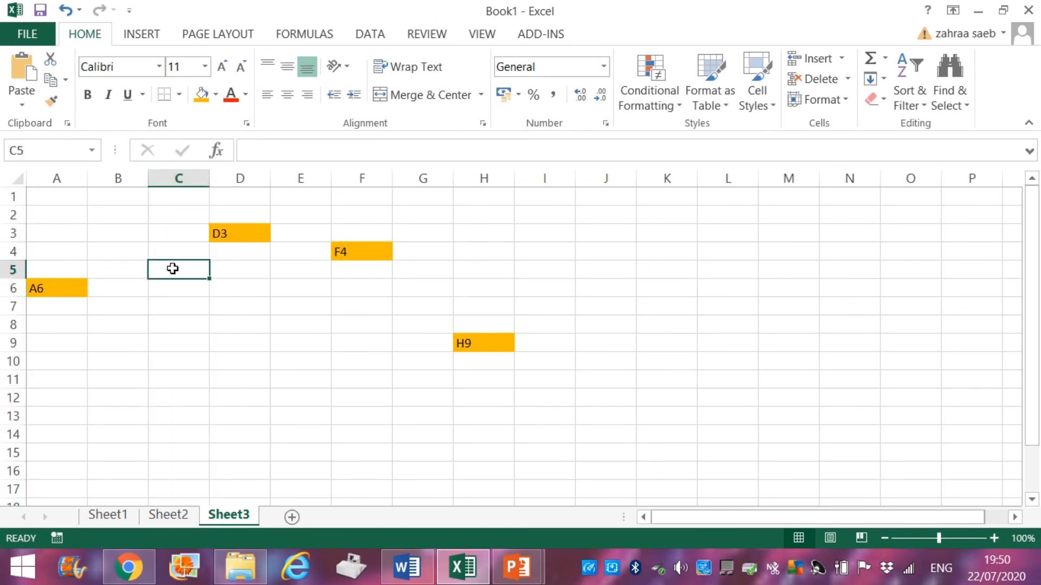
type("C5")
left_click(169, 286)
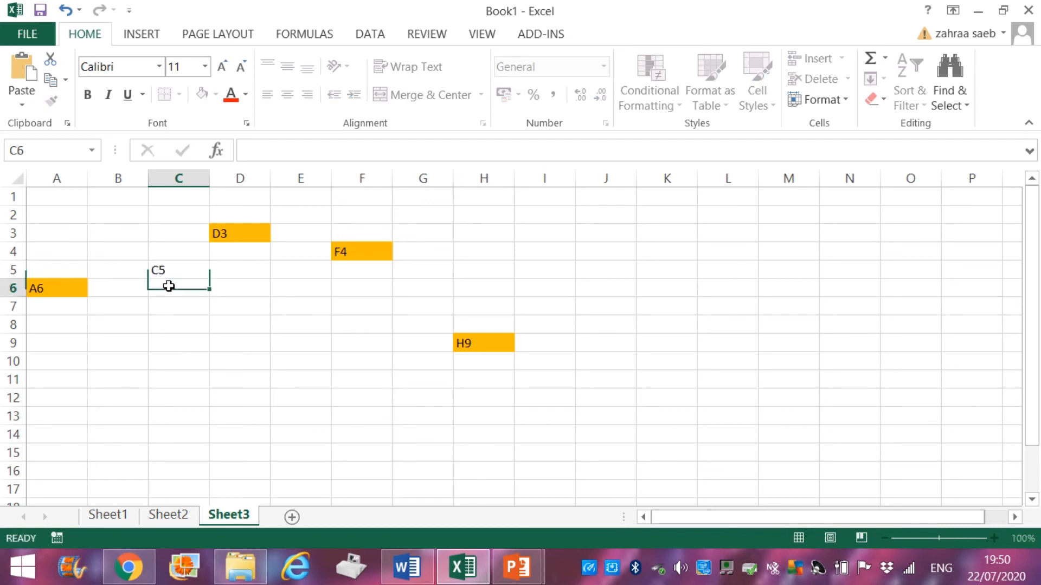
left_click(175, 270)
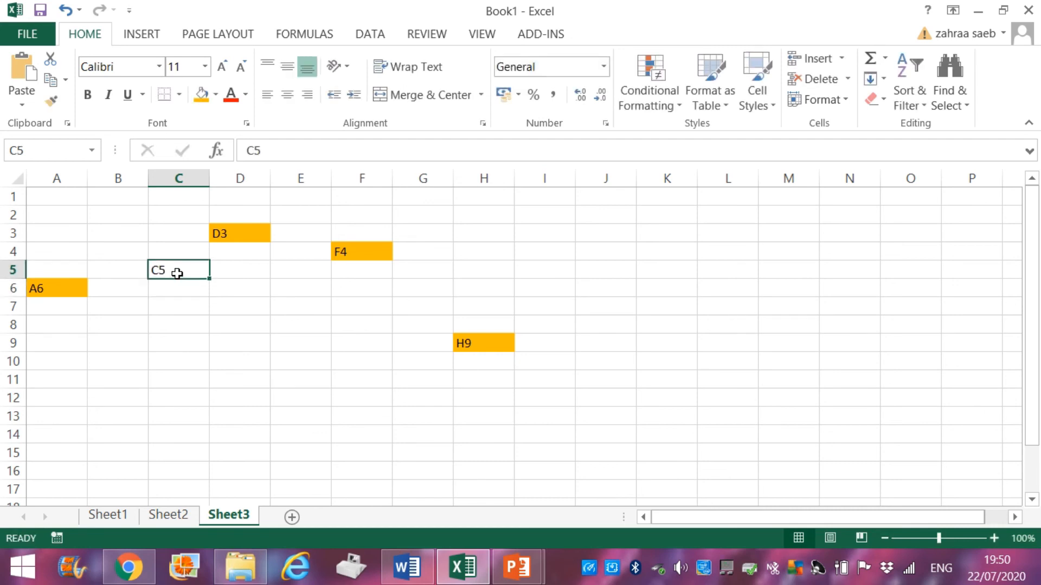
left_click(201, 96)
left_click(247, 305)
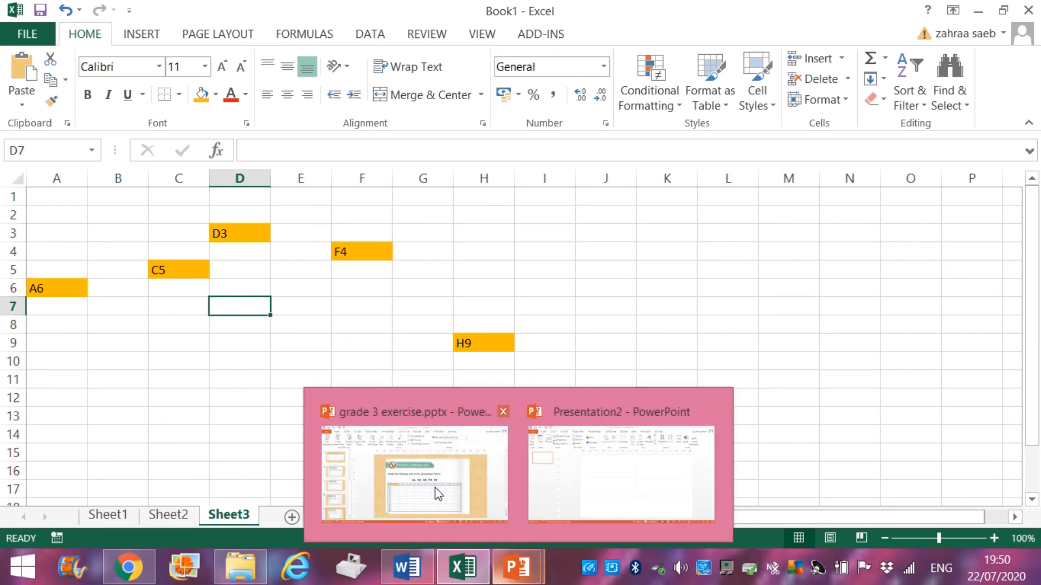
Step: Return to grade 3 exercise.pptx in PowerPoint and view the Activity 4 slide at the end of the slide list
left_click(438, 494)
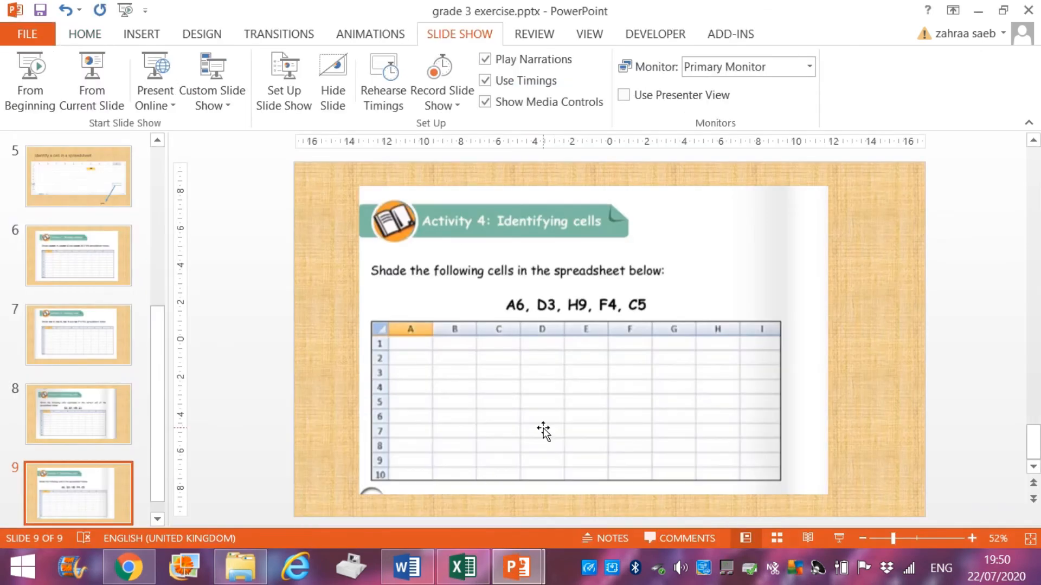
scroll(163, 412, "down", 1)
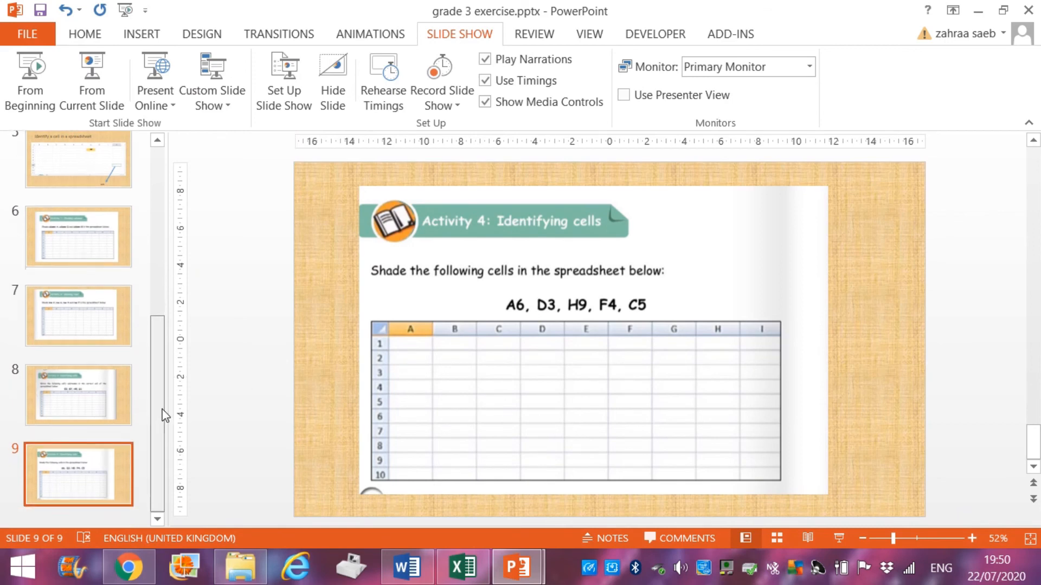